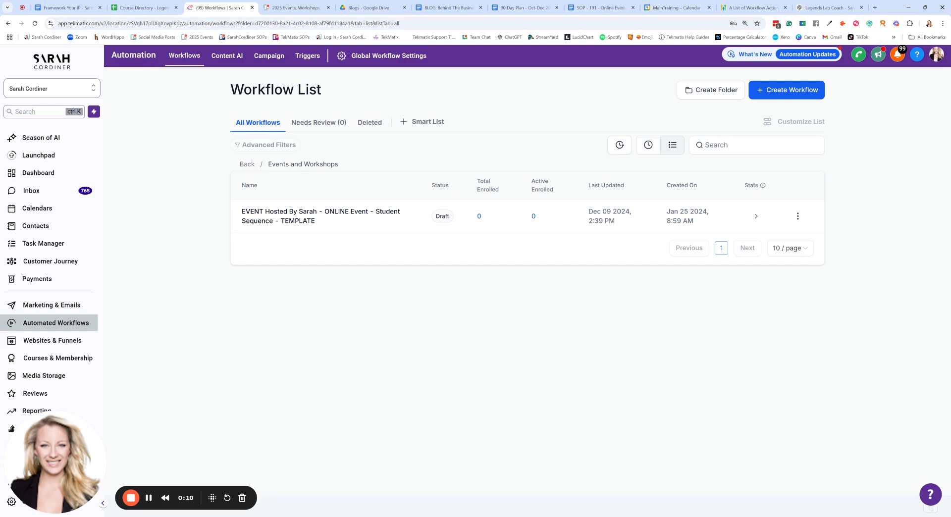
Open the online event student sequence template, look over its first actions and notes, and return to the workflow list.
key(ctrl+plus)
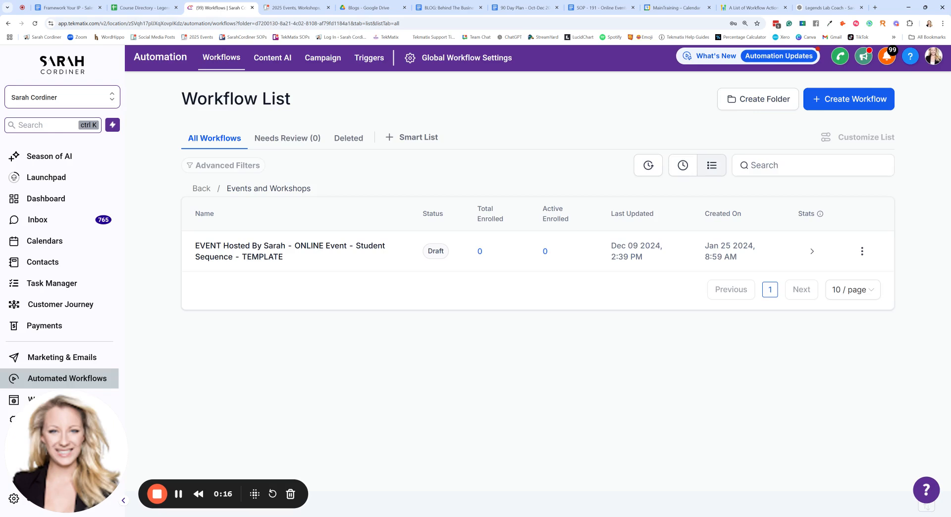
drag(89, 442, 204, 395)
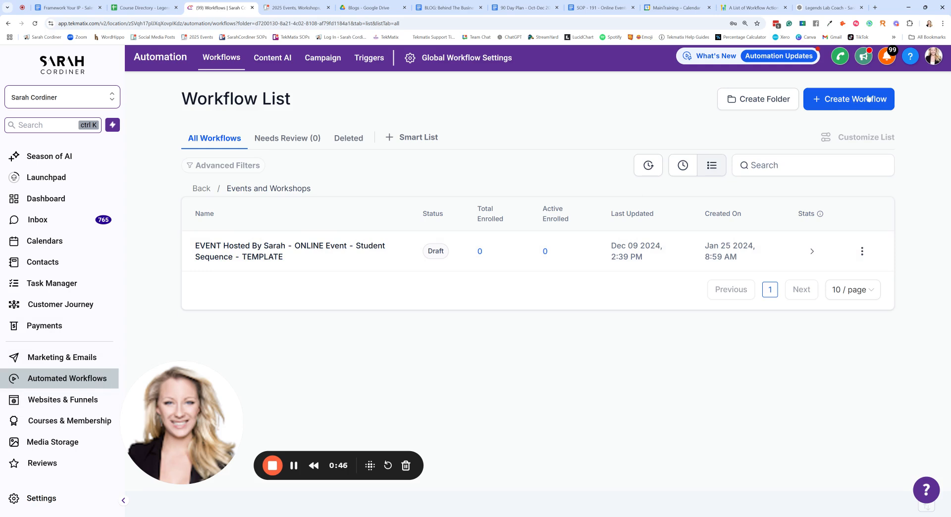
click(254, 253)
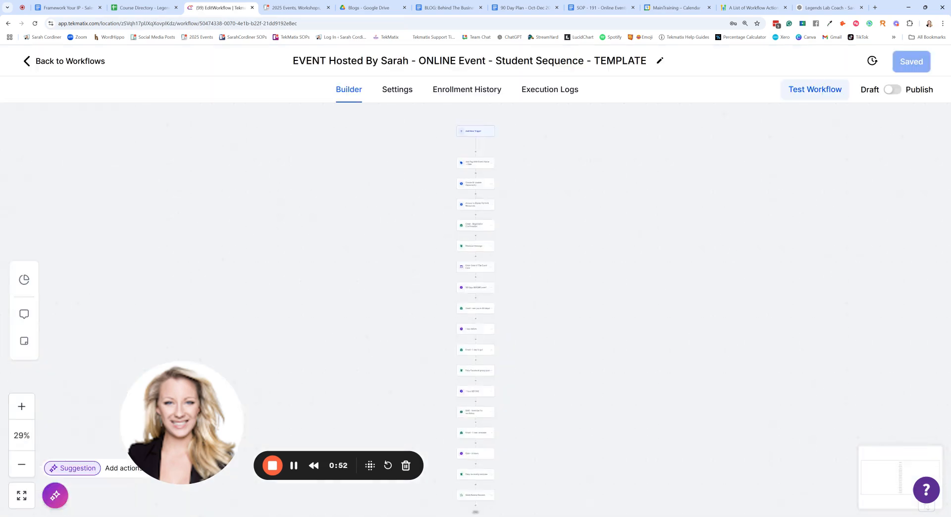
scroll(255, 243, up, 3)
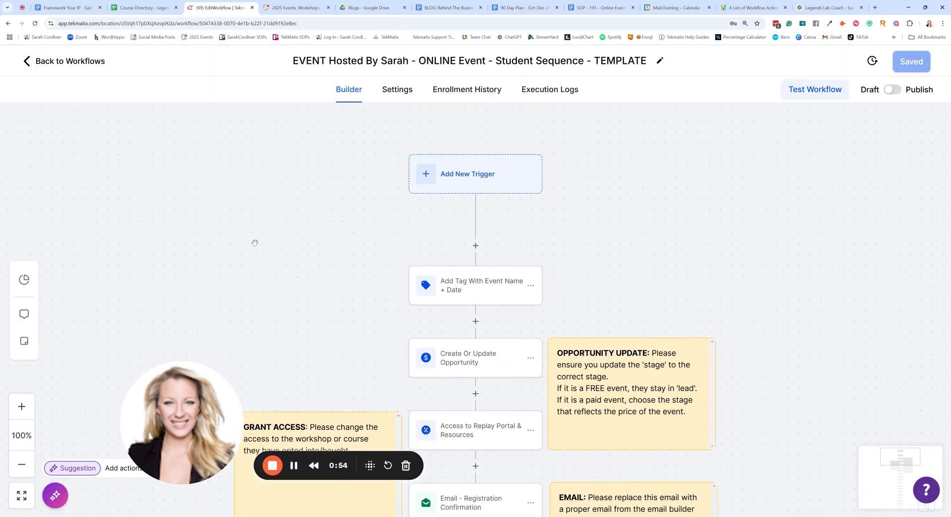
scroll(255, 242, down, 1)
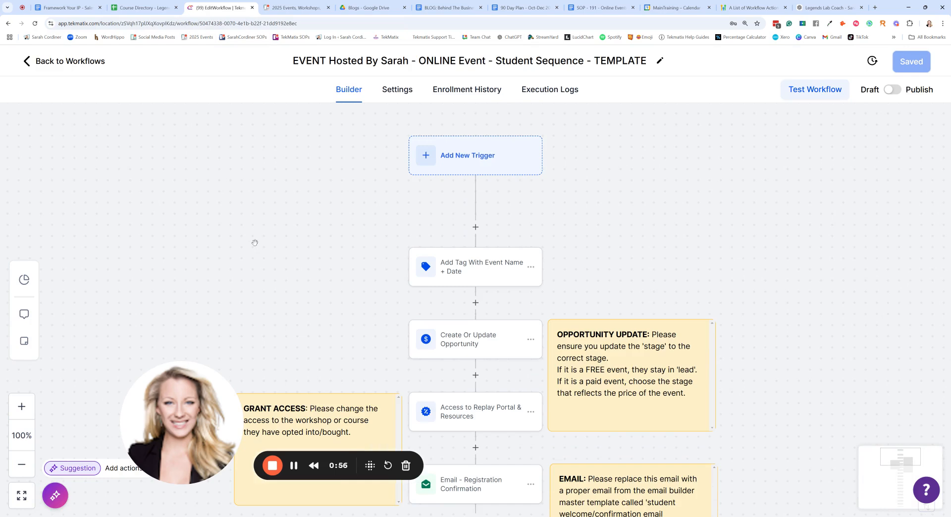
scroll(242, 199, down, 1)
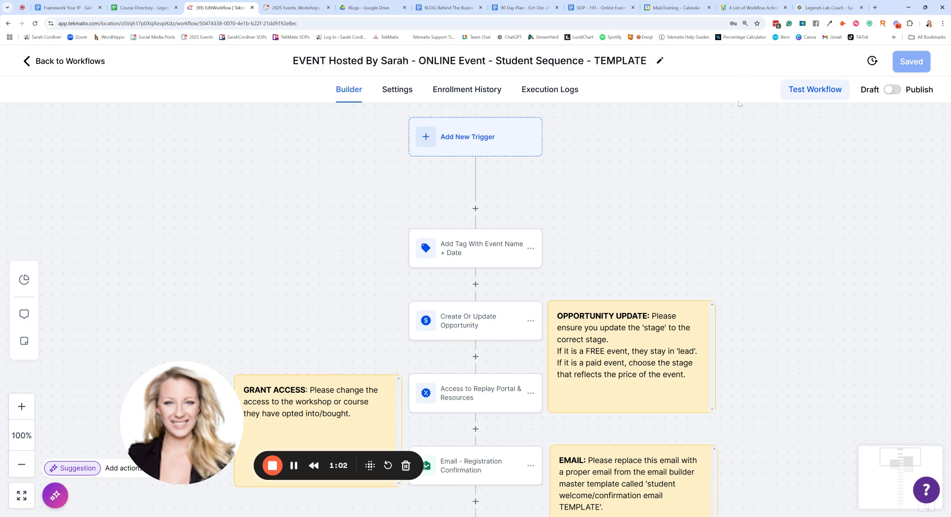
click(27, 61)
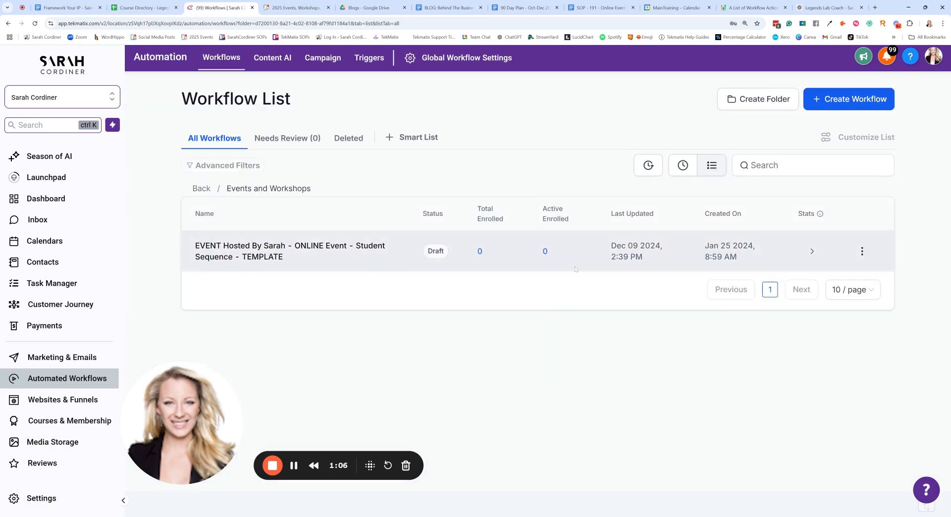
View the template's options including Duplicate Workflow, and reopen the online event student sequence template in the builder.
click(862, 251)
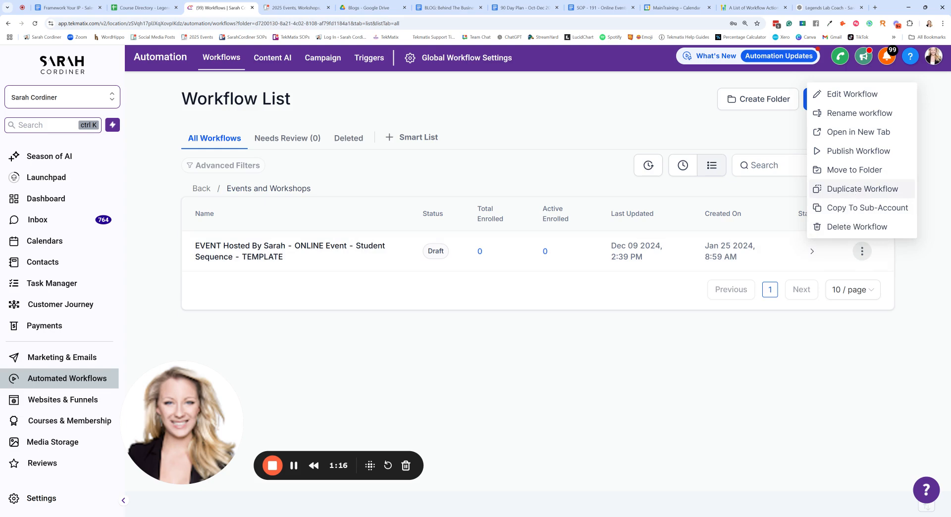
click(245, 249)
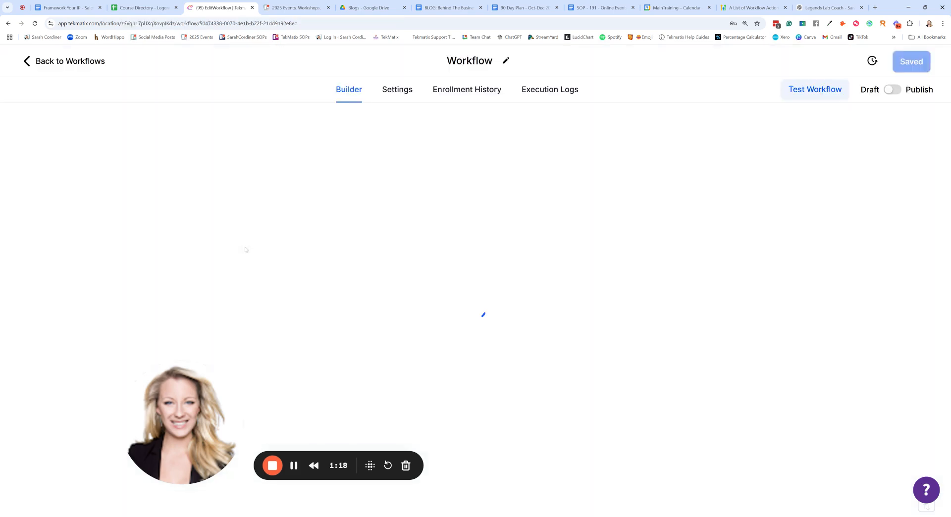
scroll(609, 143, down, 3)
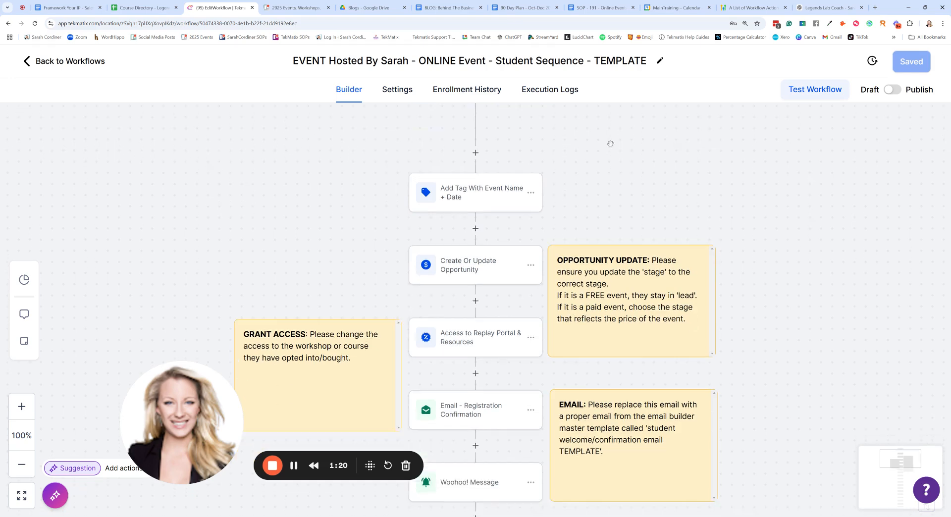
scroll(604, 151, up, 3)
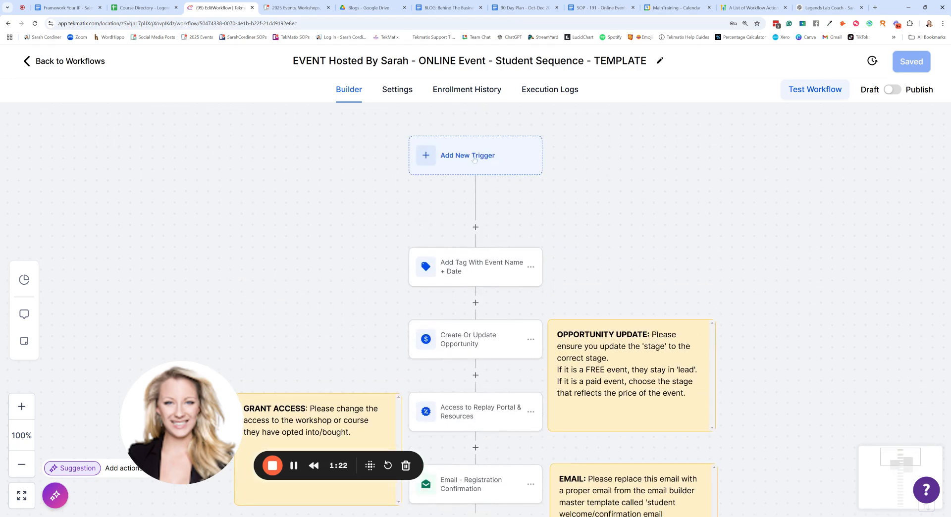
scroll(474, 160, down, 1)
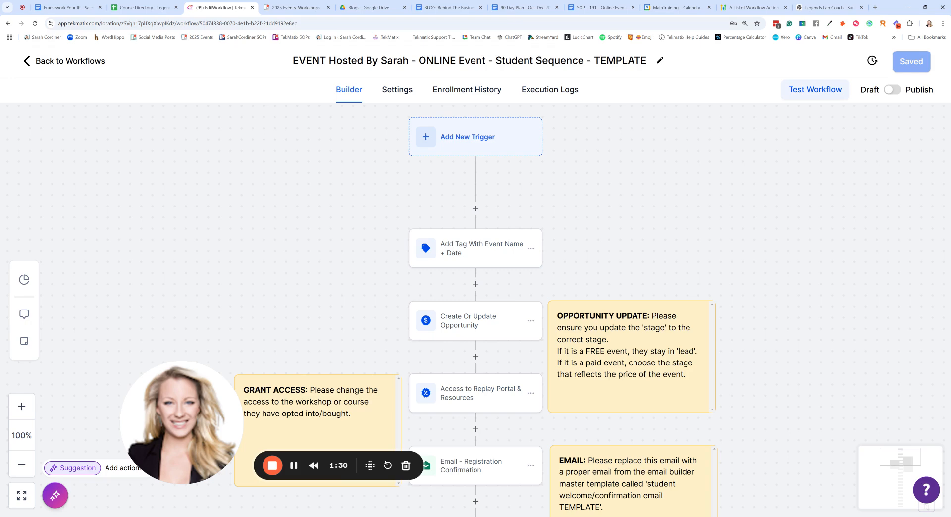
Configure an Order Form Submission trigger filtered to the funnel "THE 2025 BUSINESS SUCCESS BUNDLE sales page", and discard it without saving.
click(463, 138)
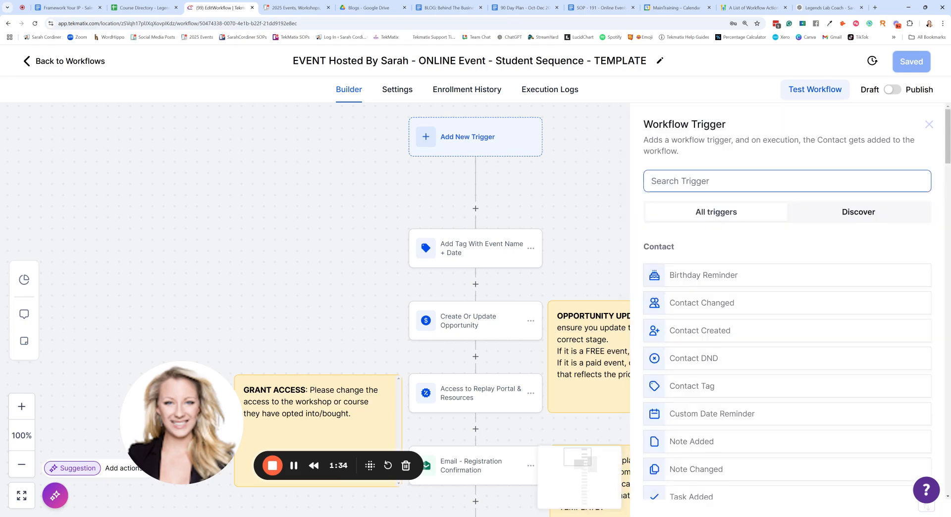
text(order)
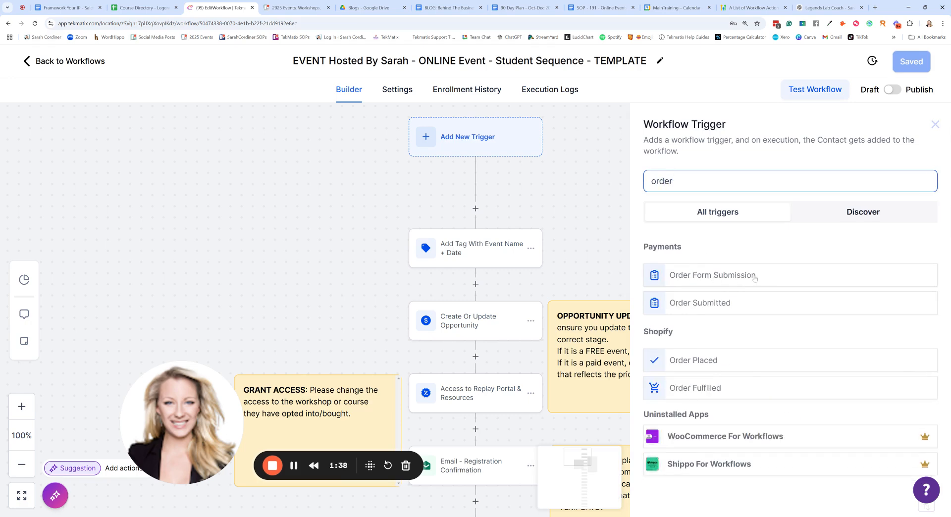
click(734, 283)
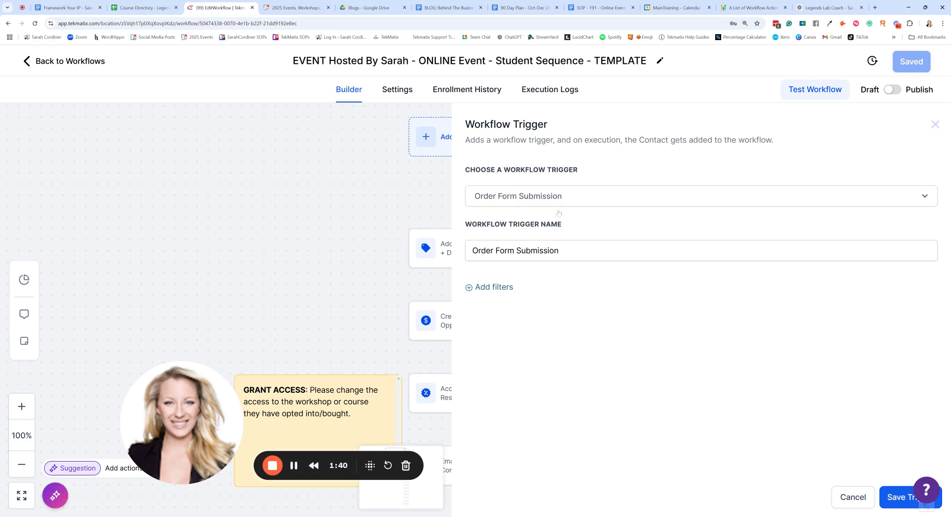
click(501, 292)
click(499, 301)
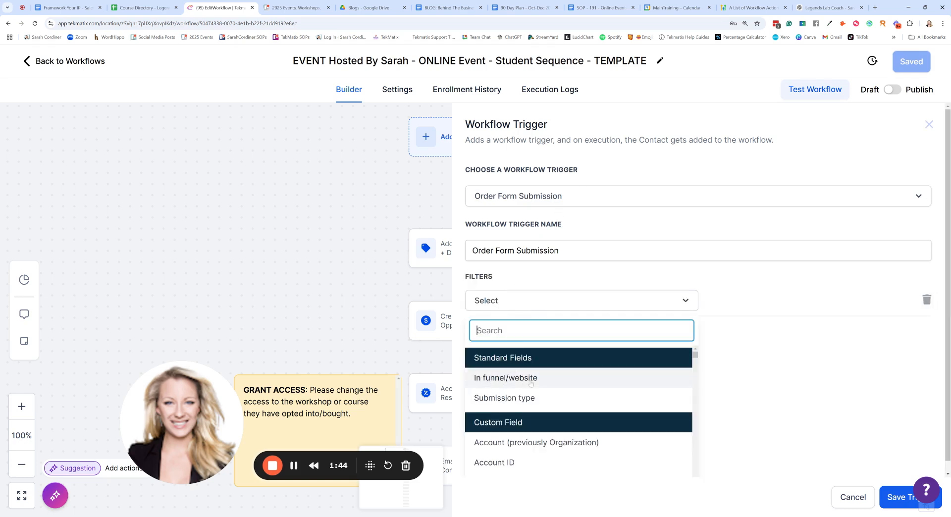
click(530, 382)
click(741, 299)
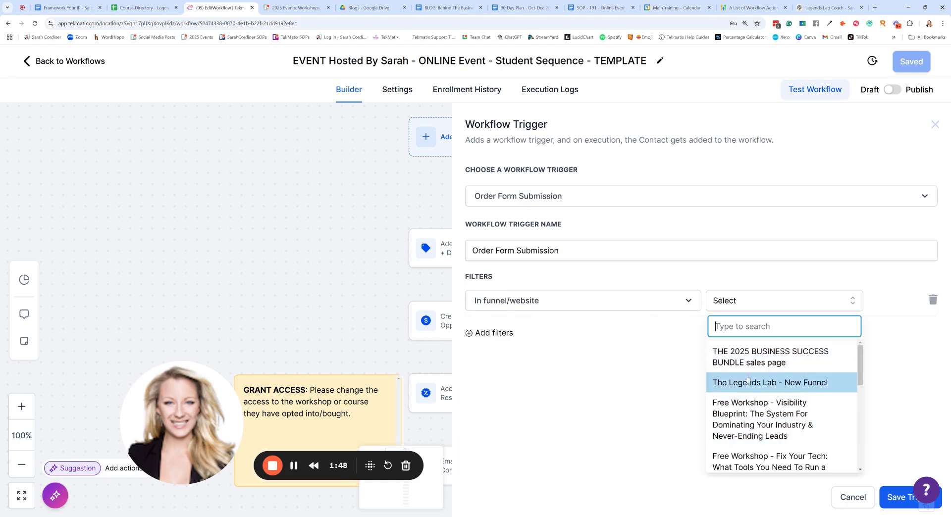
click(787, 361)
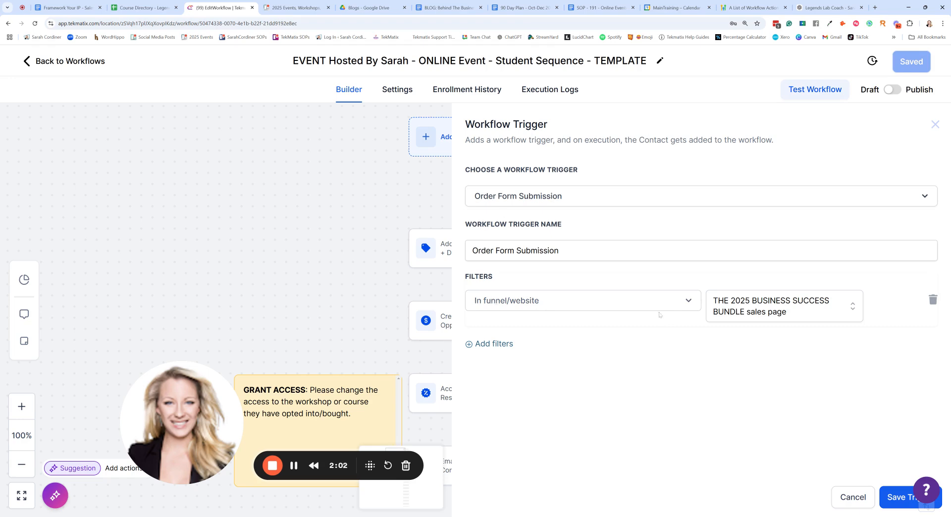
click(850, 498)
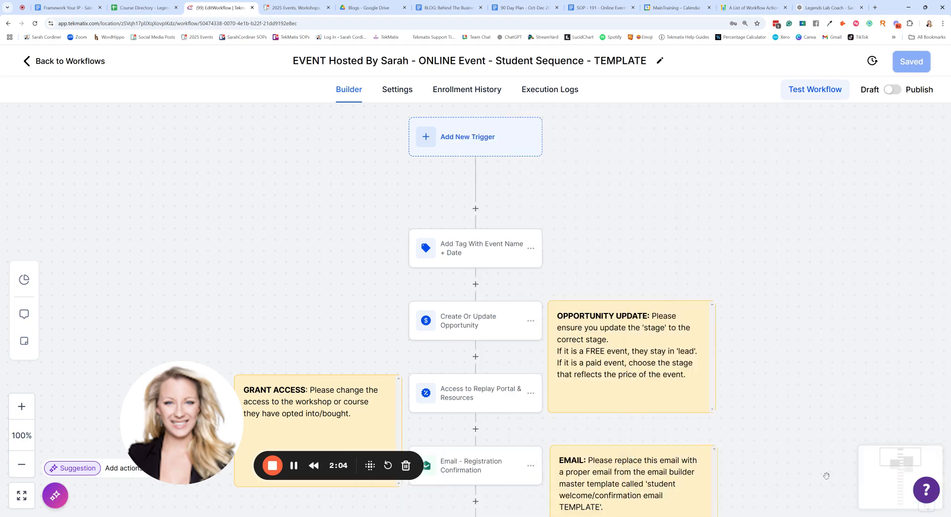
Search the workflow triggers for "form" and close the trigger list without adding one.
mouse_move(608, 202)
mouse_down()
mouse_move(604, 192)
mouse_move(608, 199)
mouse_up()
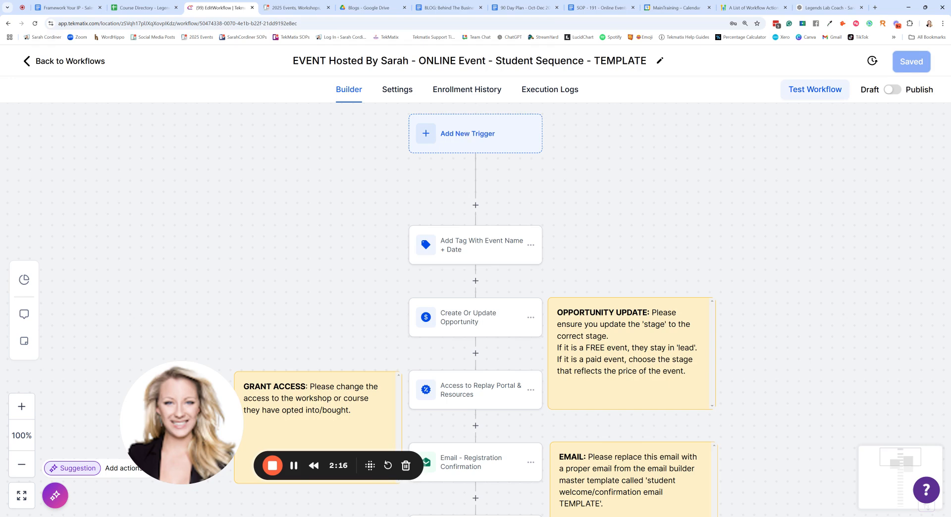
click(487, 141)
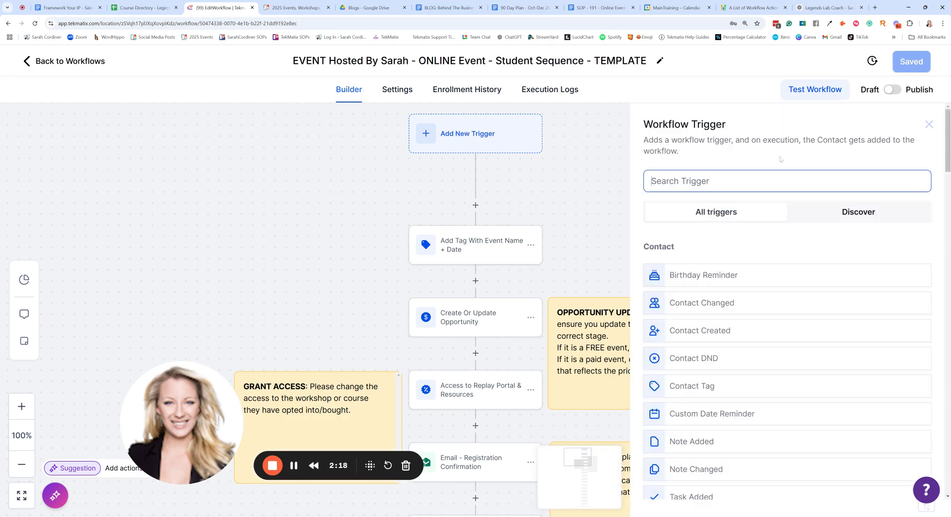
text(form)
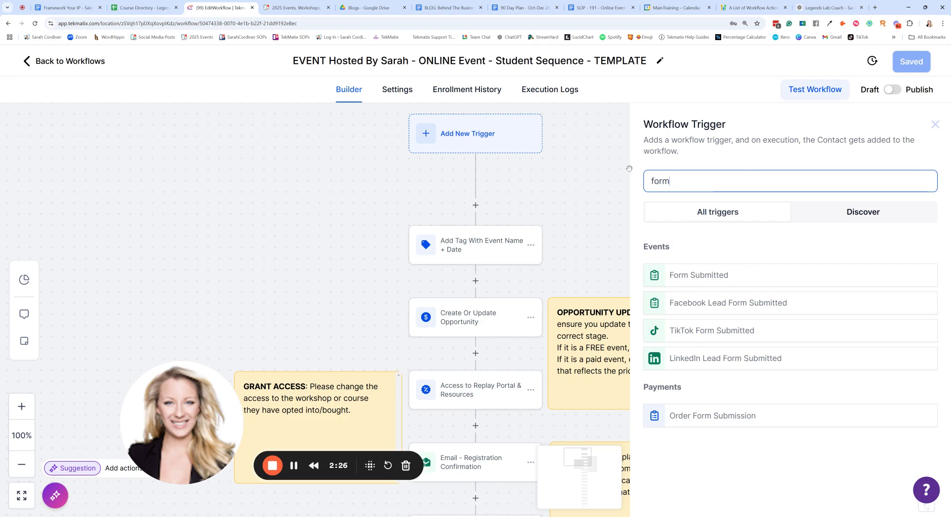
click(936, 125)
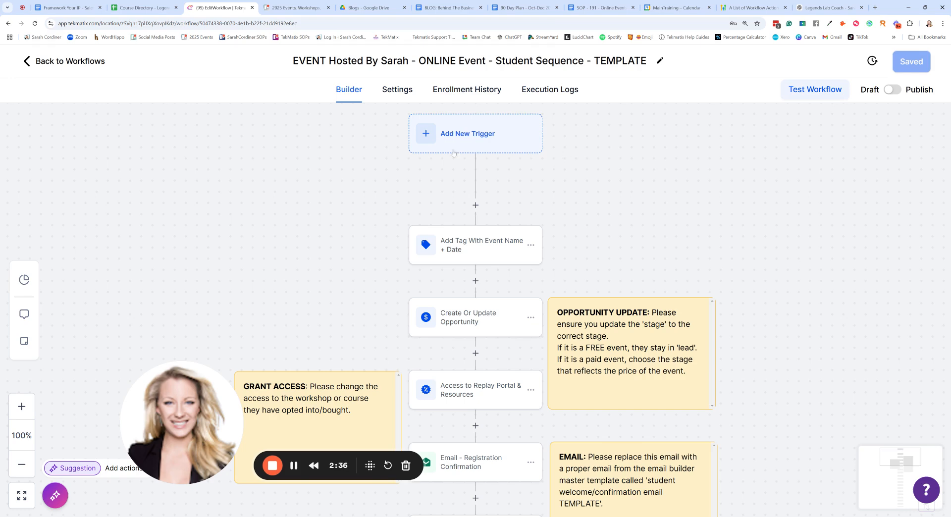
Review the tag assigned in the Add Tag With Event Name + Date action and close it without changes.
mouse_move(689, 187)
mouse_down()
mouse_move(685, 126)
mouse_move(696, 183)
mouse_up()
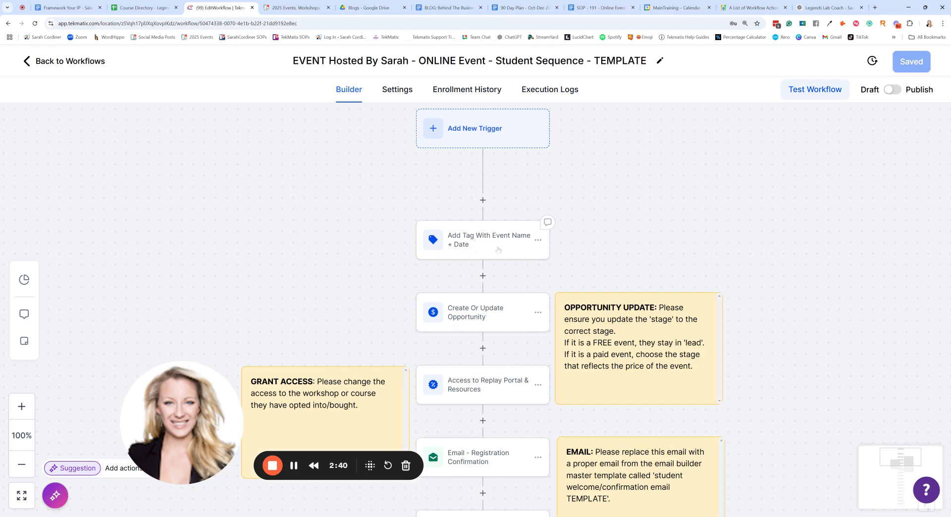
click(479, 242)
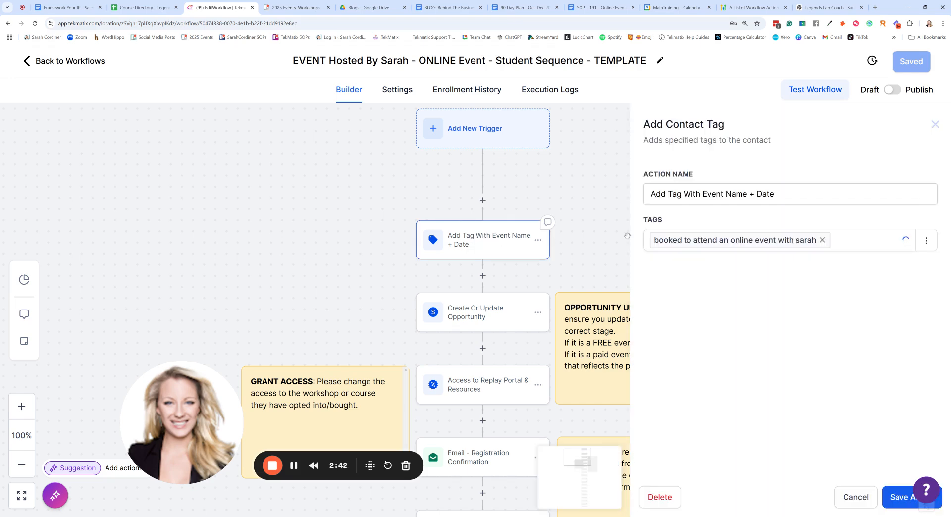
click(862, 497)
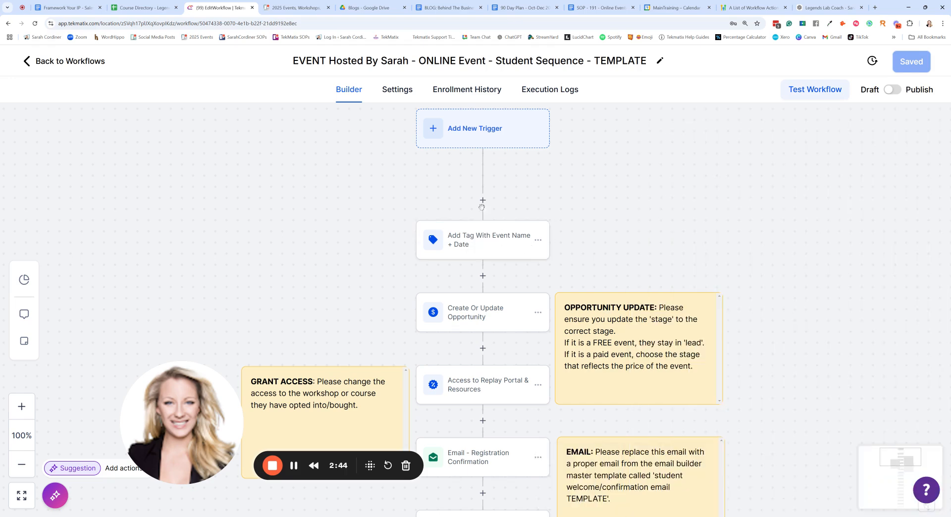
Examine the pipeline and pipeline stage choices in the Create Or Update Opportunity action, and close it without changes.
scroll(602, 229, down, 3)
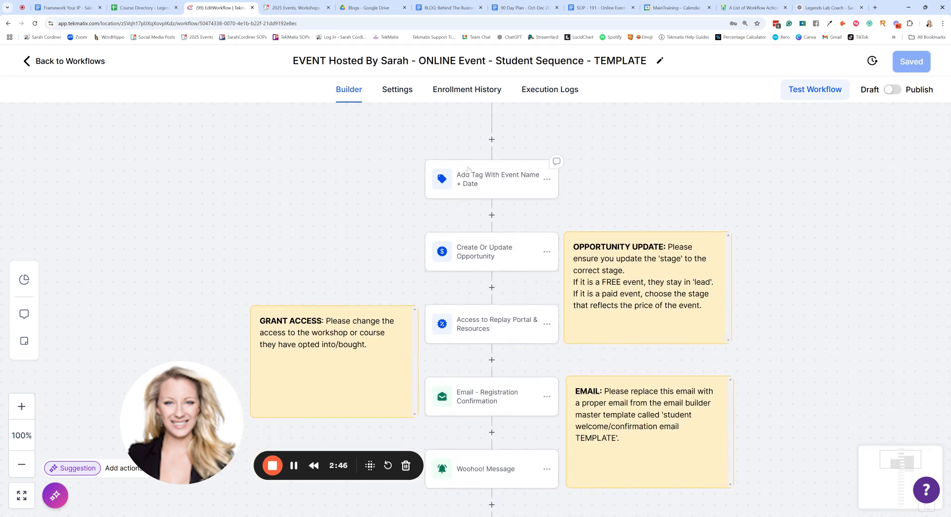
scroll(615, 208, down, 2)
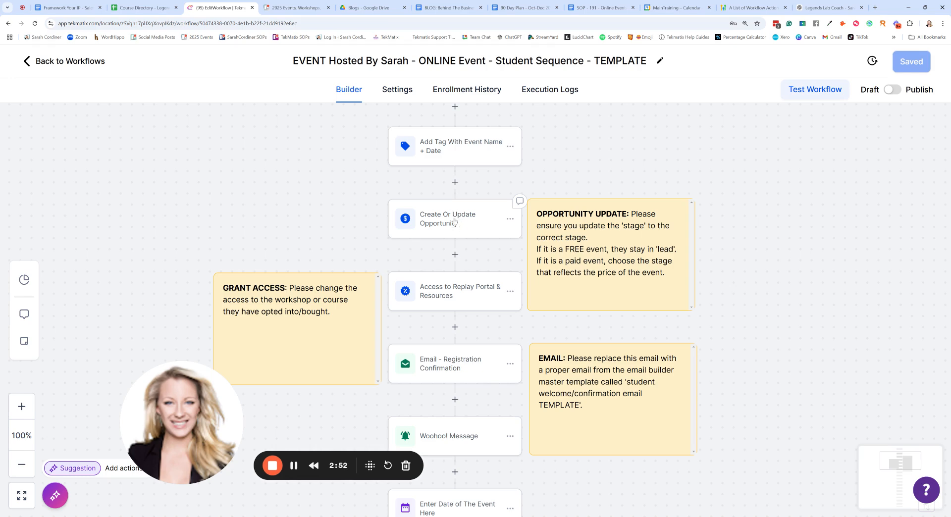
click(454, 221)
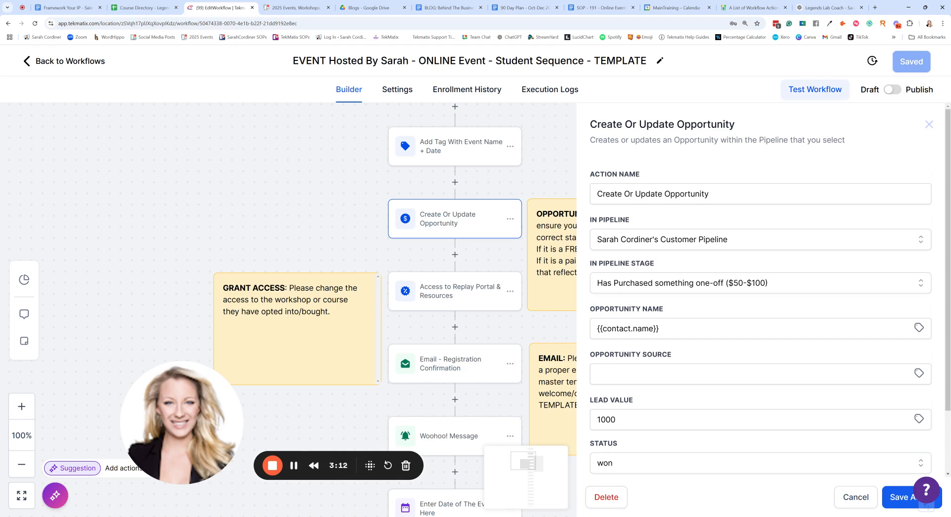
click(674, 244)
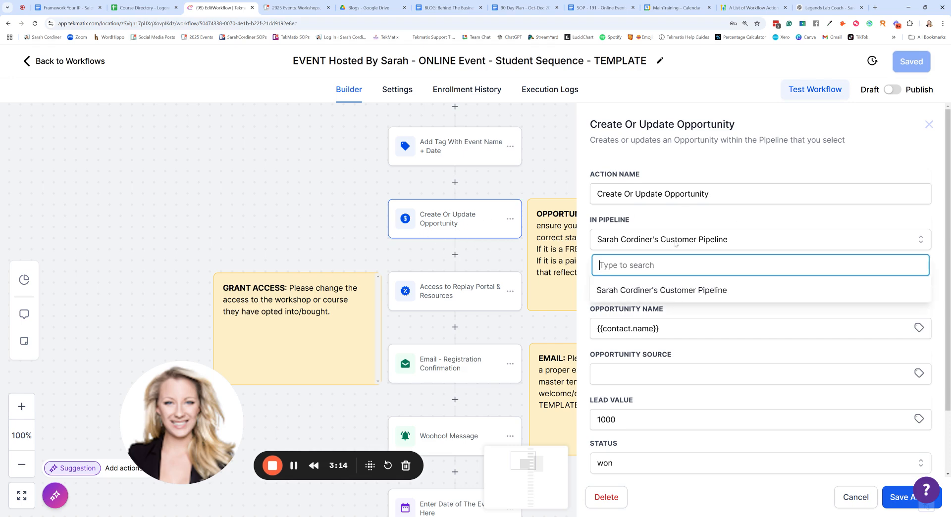
click(699, 230)
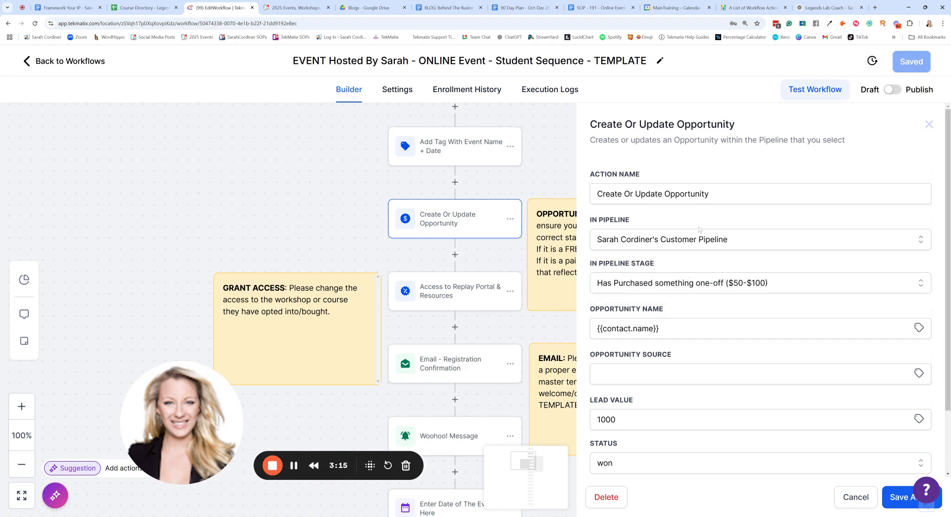
click(686, 283)
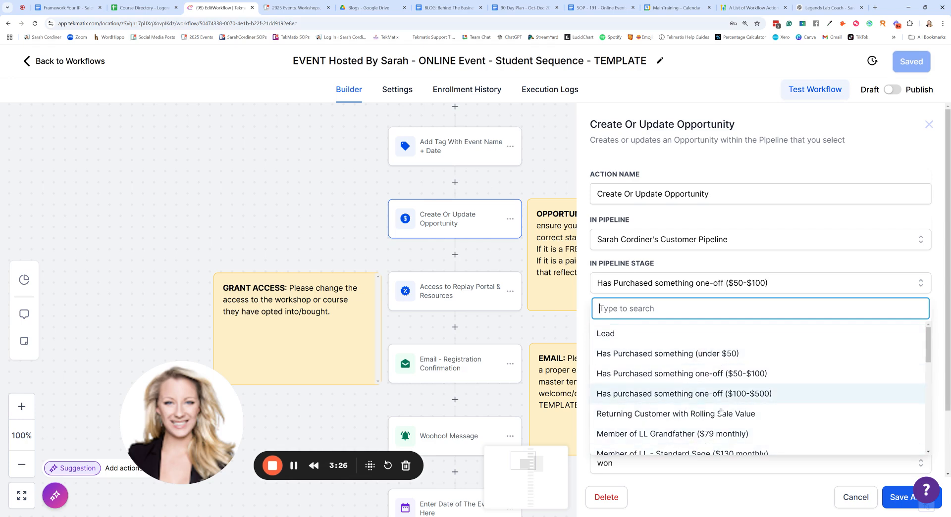
click(327, 226)
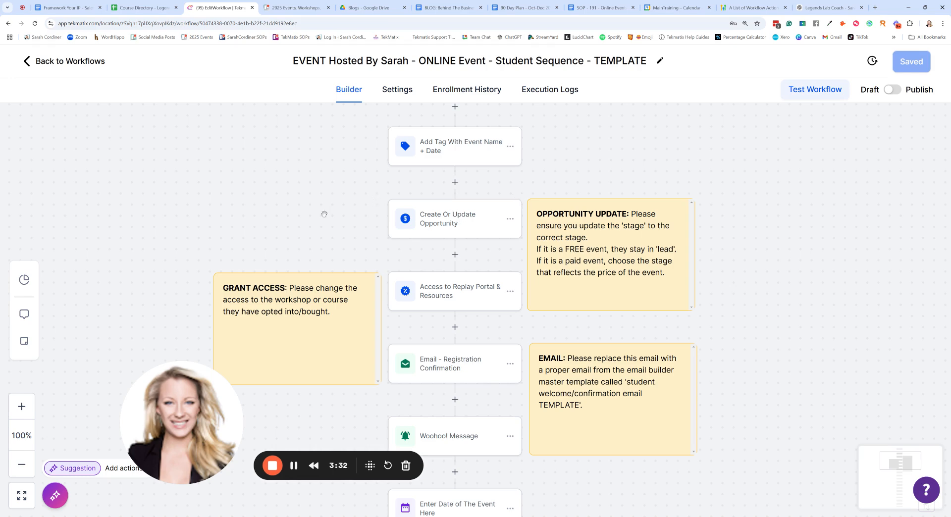
Show the sticky note colours available for annotating the workflow.
drag(325, 215, 325, 205)
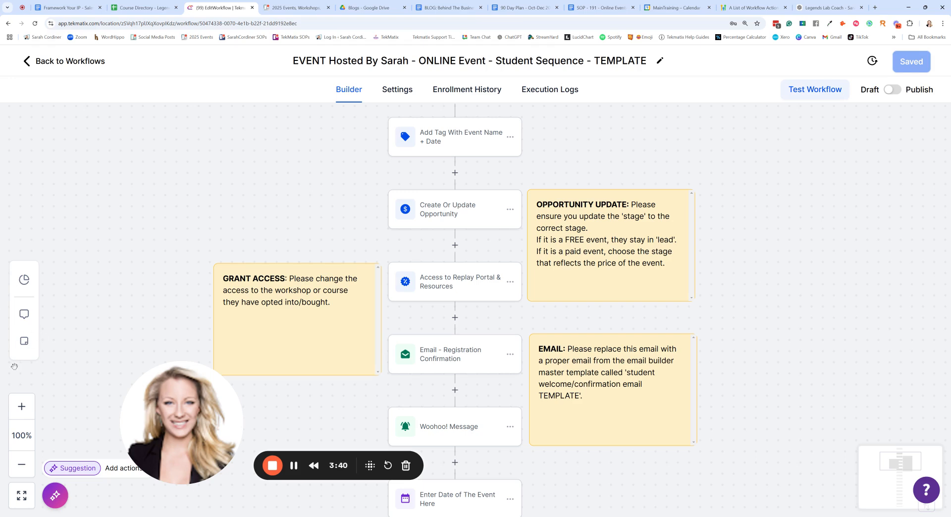
click(23, 342)
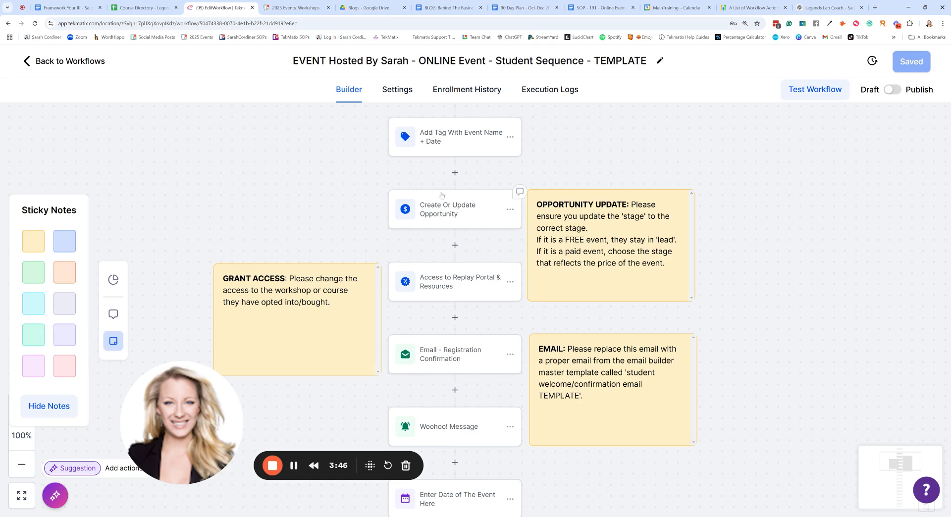
Examine the course offers selectable in the Access to Replay Portal & Resources action, and close it without changes.
scroll(328, 176, down, 2)
scroll(328, 176, down, 1)
scroll(328, 176, up, 2)
scroll(327, 177, down, 1)
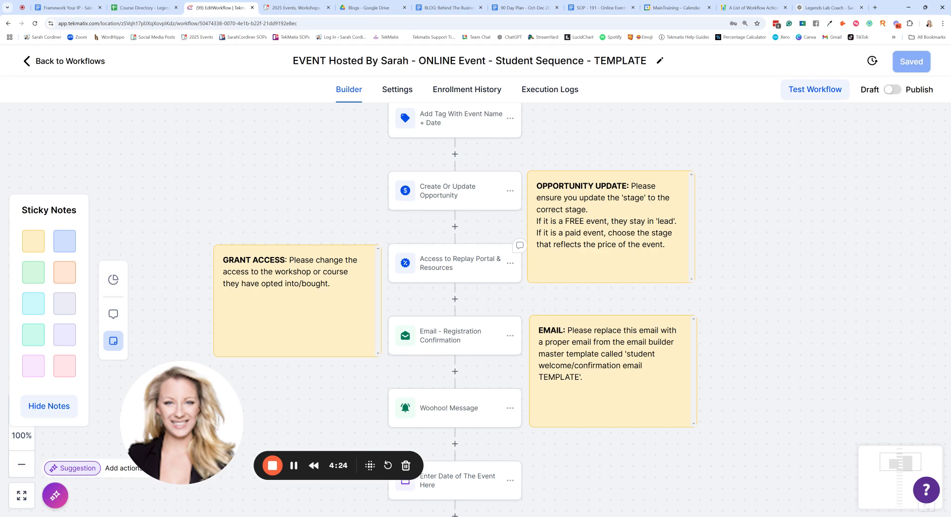
click(439, 268)
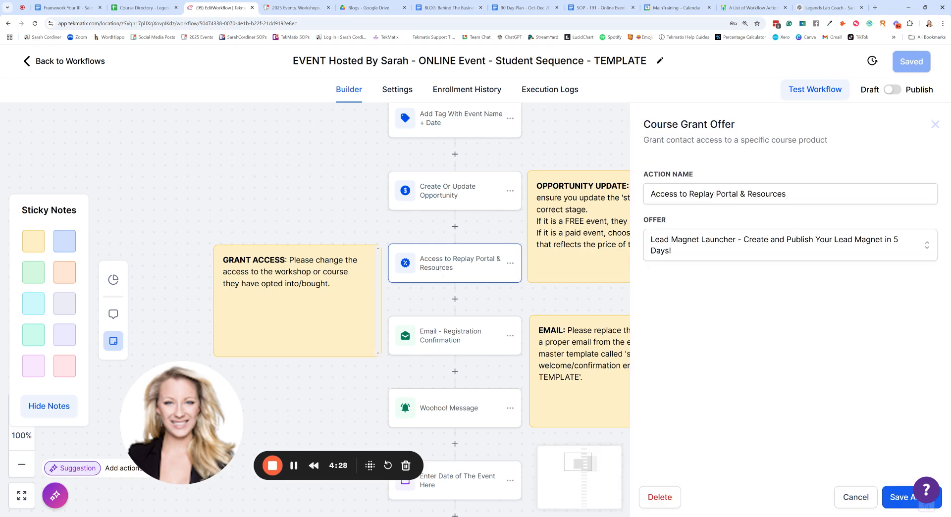
drag(643, 125, 738, 134)
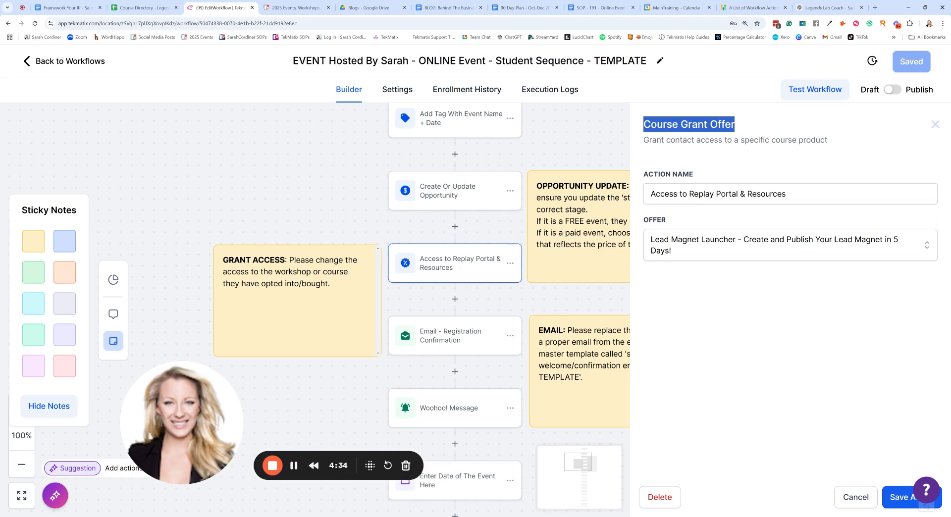
click(700, 258)
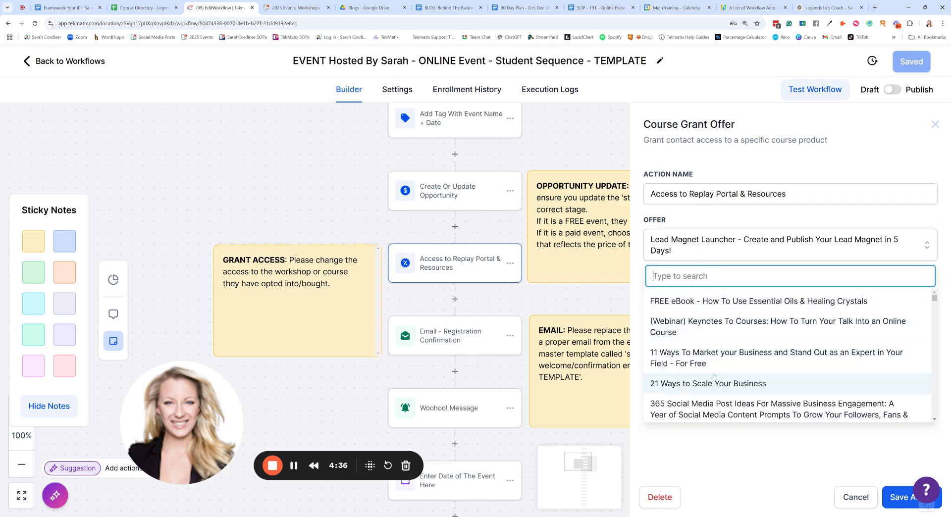
scroll(738, 348, down, 1)
scroll(739, 348, down, 3)
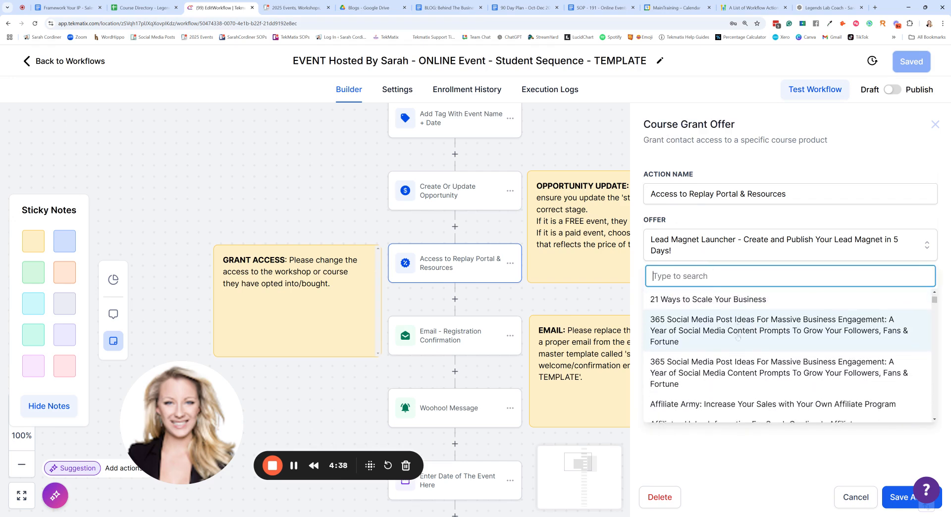
scroll(737, 315, up, 2)
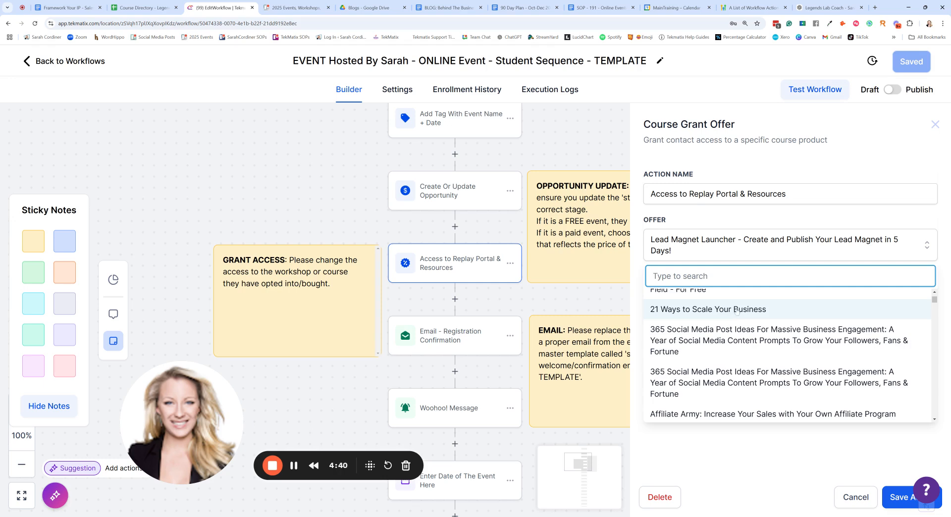
scroll(728, 315, up, 2)
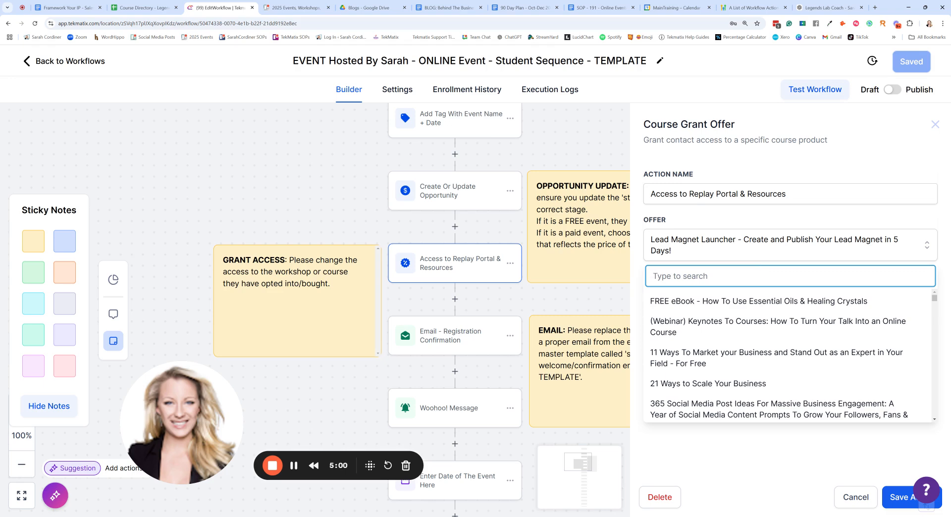
click(760, 461)
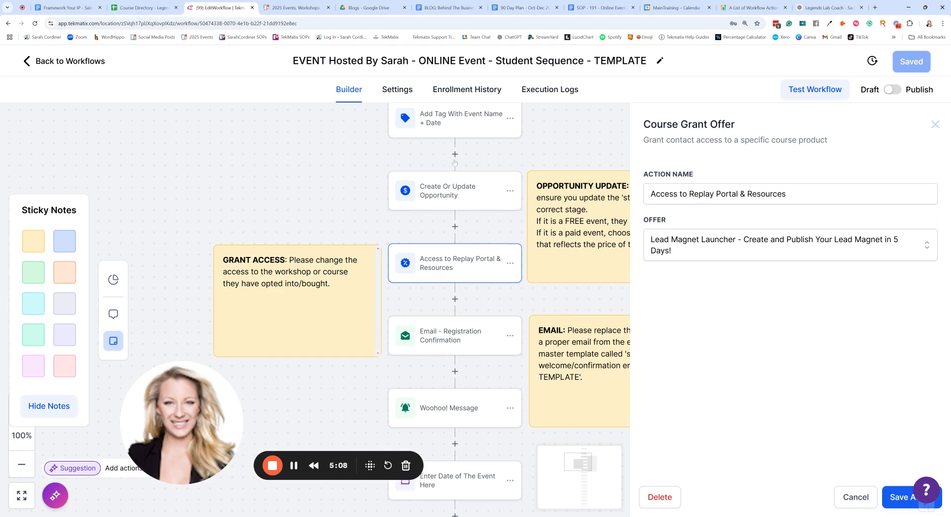
scroll(454, 158, up, 3)
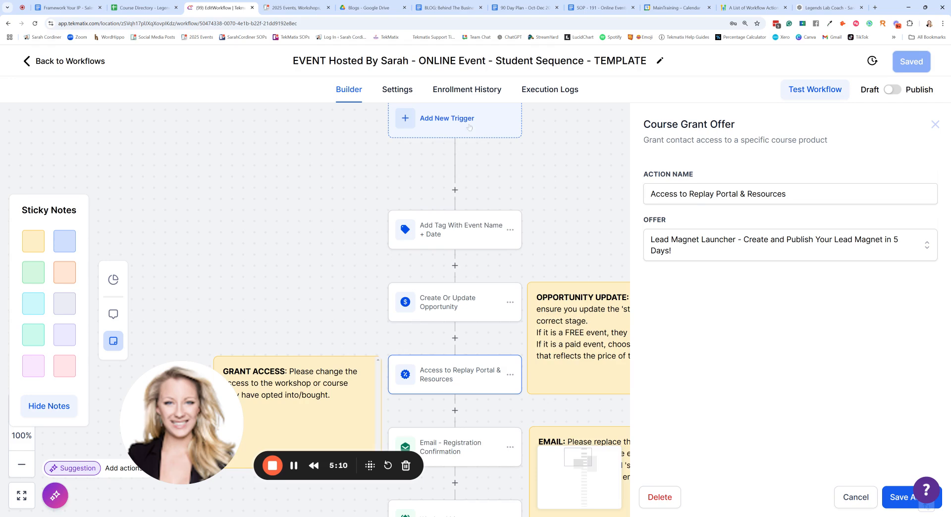
scroll(469, 127, down, 2)
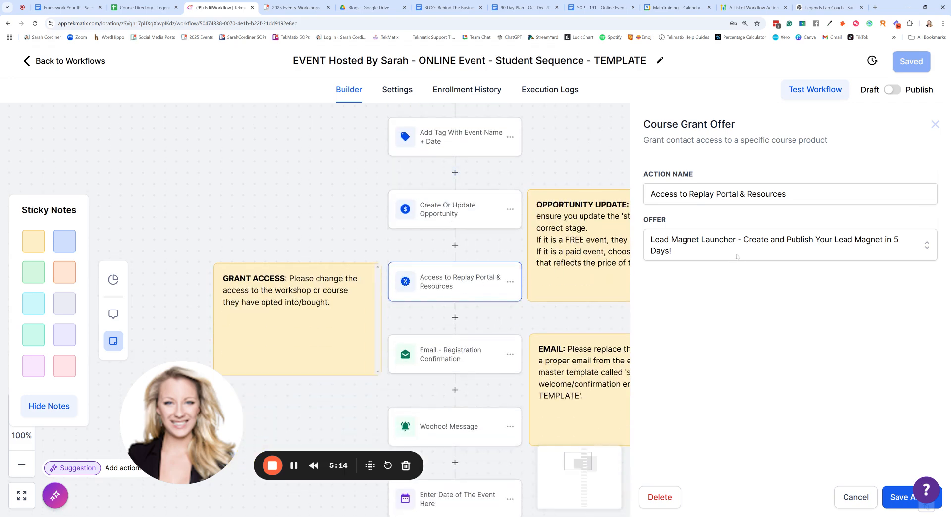
click(855, 497)
Open the Email - Registration Confirmation action and close it without changes.
scroll(434, 287, down, 1)
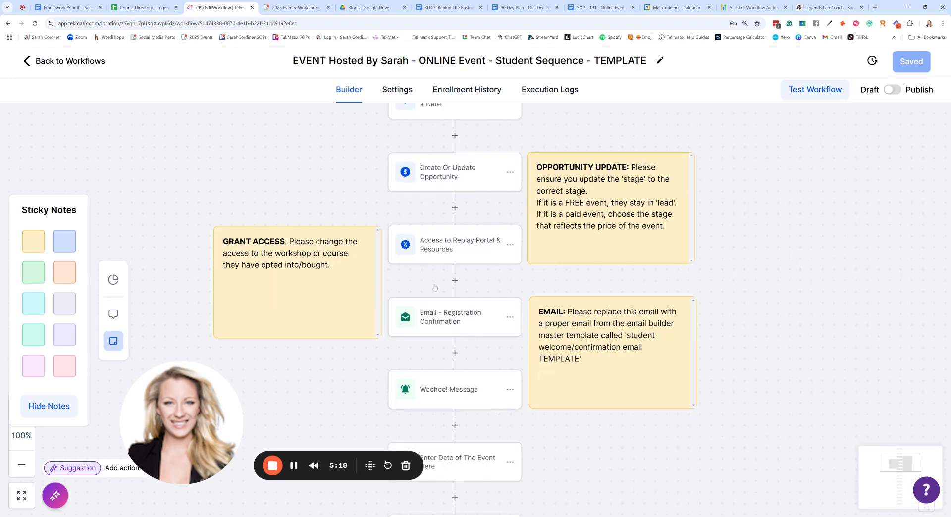
scroll(454, 322, down, 1)
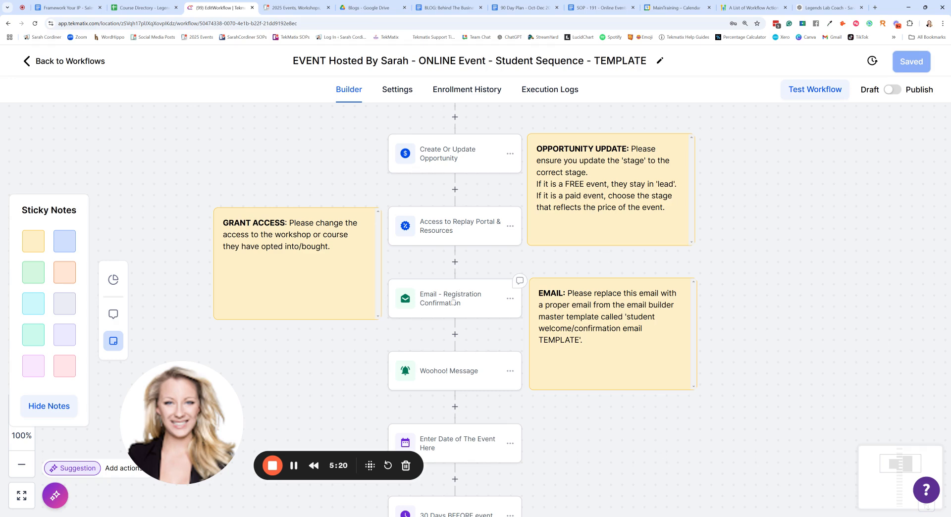
click(452, 300)
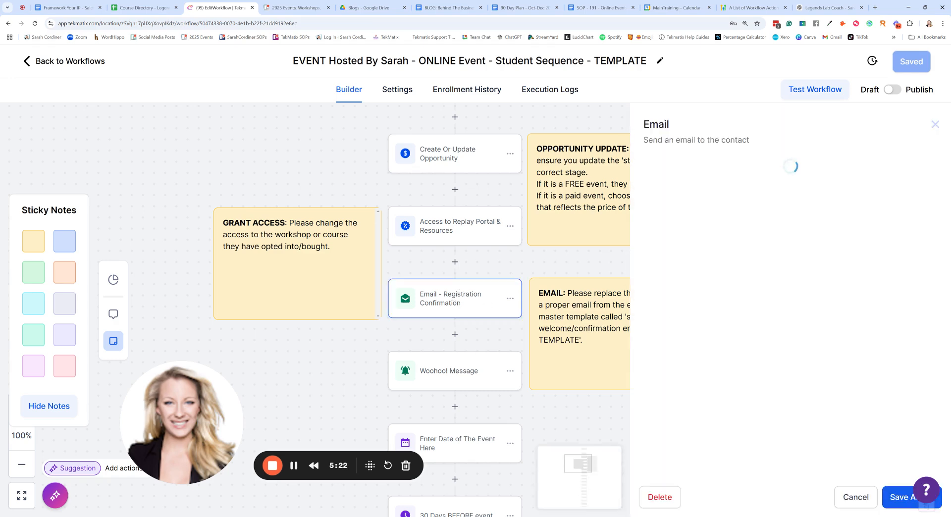
click(858, 501)
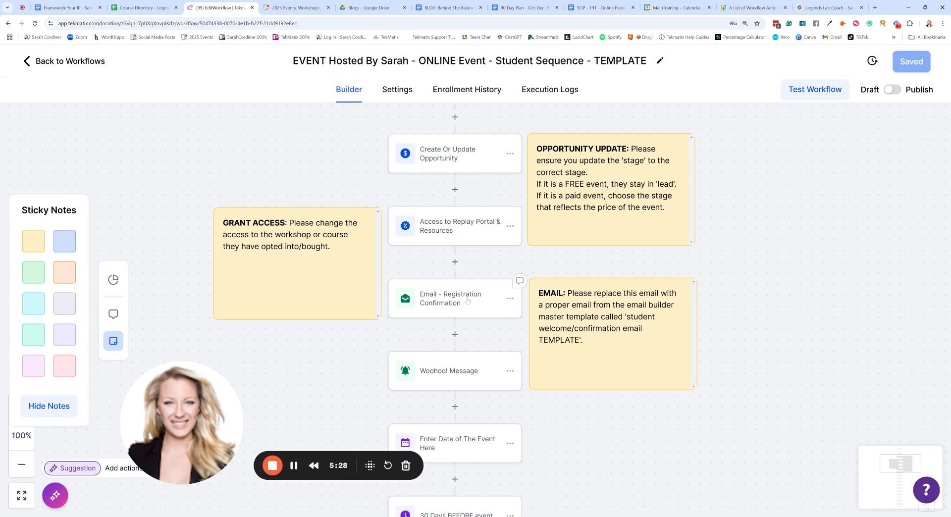
Review the sender, recipient, subject and message body of the Woohoo! Message internal notification, and close it without changes.
scroll(459, 258, down, 1)
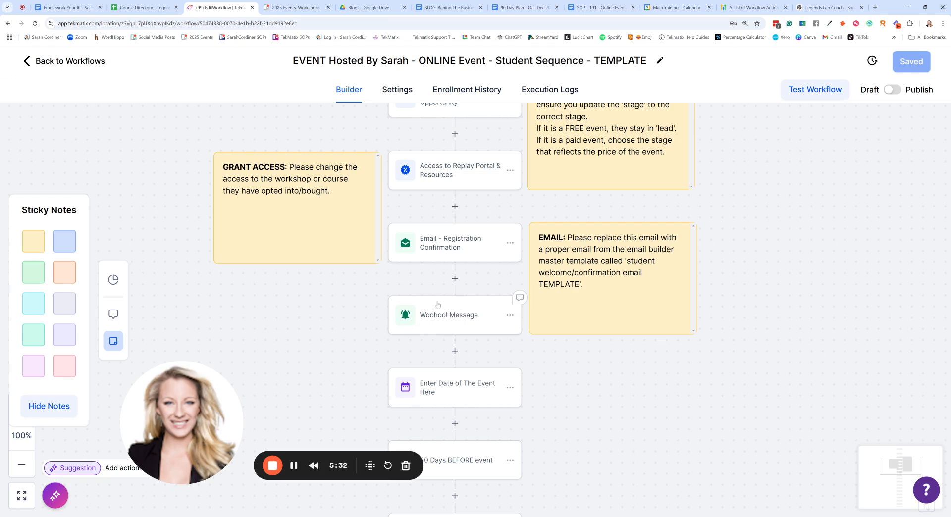
scroll(438, 304, up, 1)
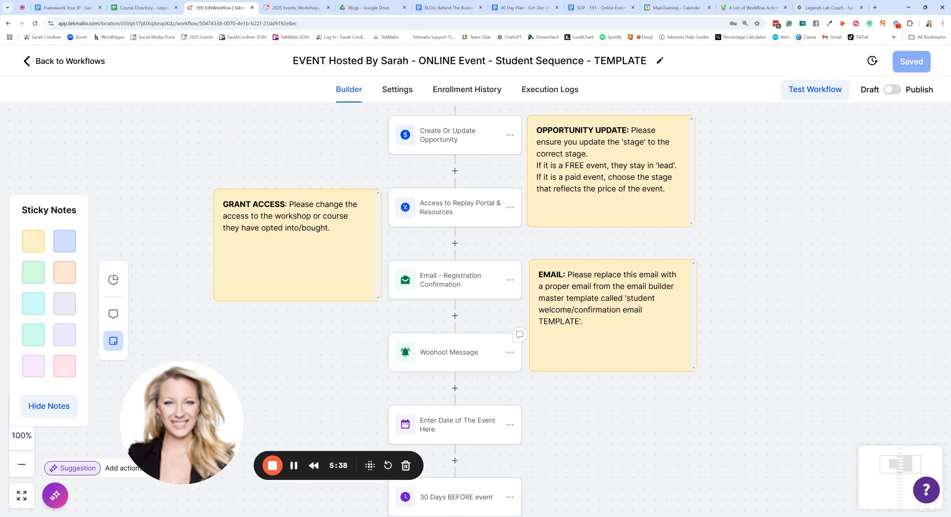
click(456, 364)
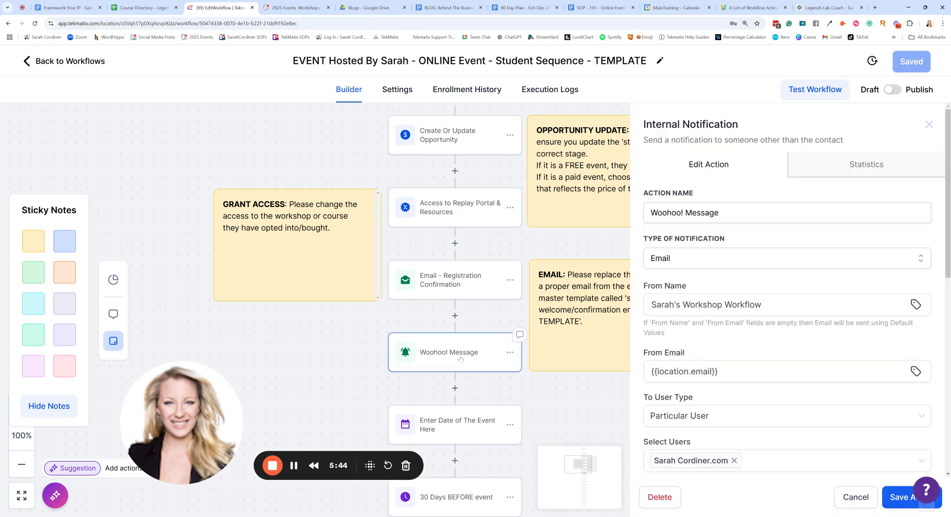
drag(646, 124, 765, 130)
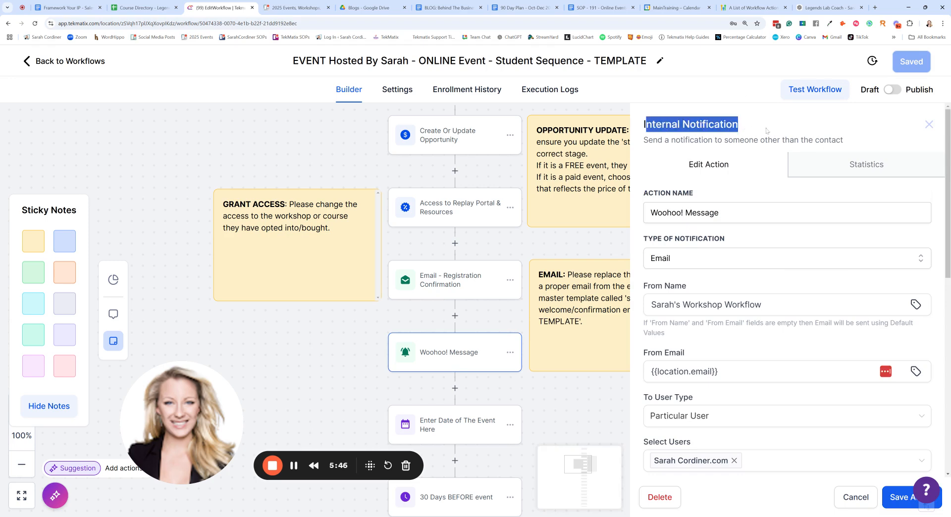
click(701, 241)
scroll(693, 297, down, 2)
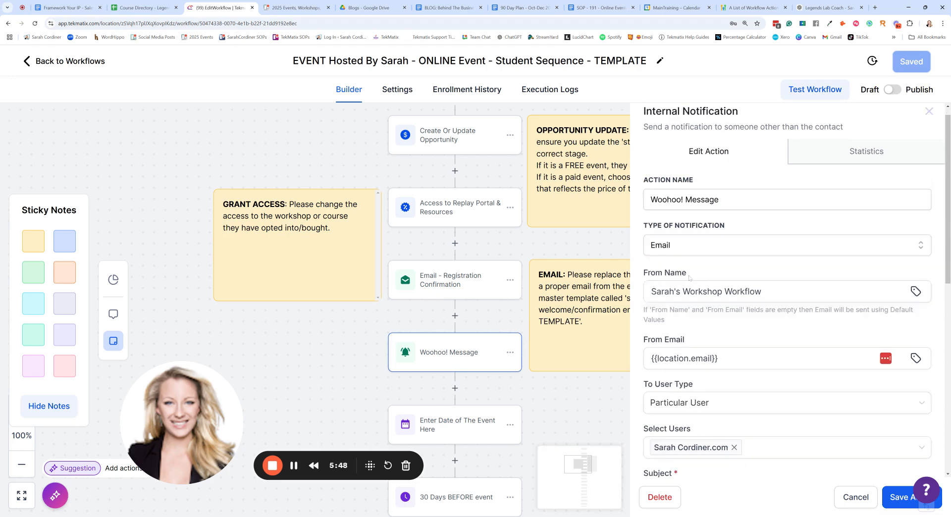
scroll(688, 334, down, 3)
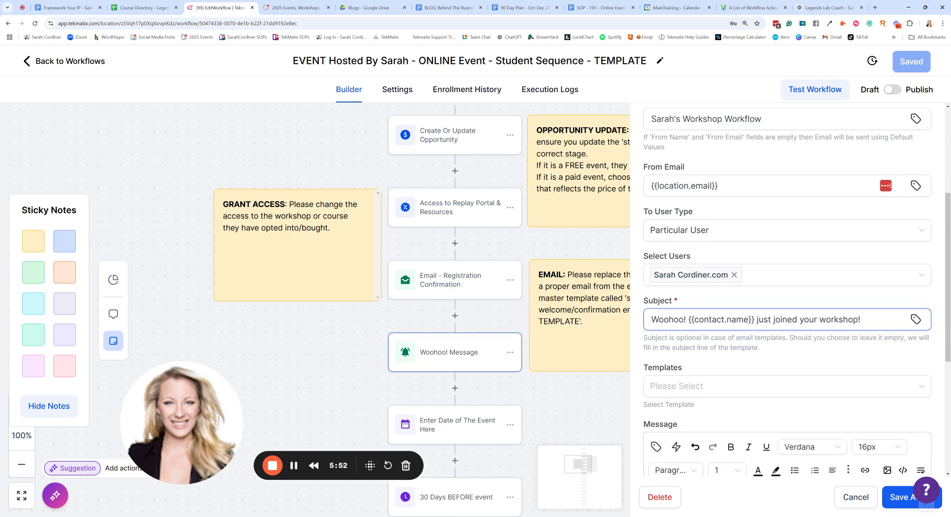
scroll(787, 292, down, 5)
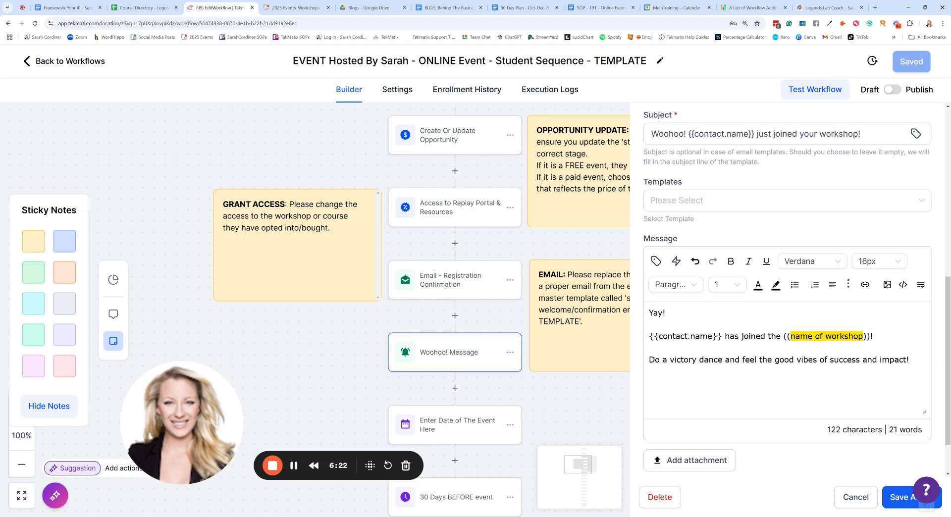
click(854, 498)
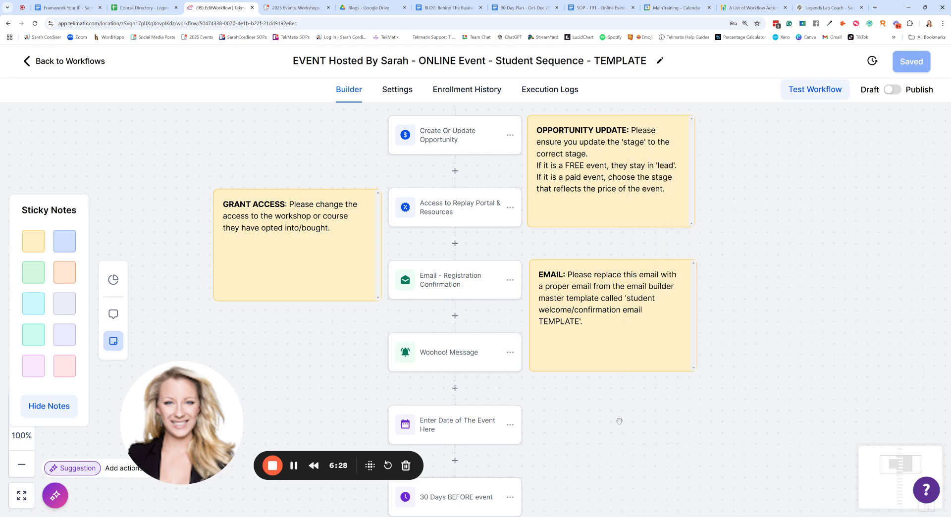
Review the type and date settings of the Enter Date of The Event Here action, and close it without changes.
scroll(471, 349, down, 1)
scroll(472, 339, down, 2)
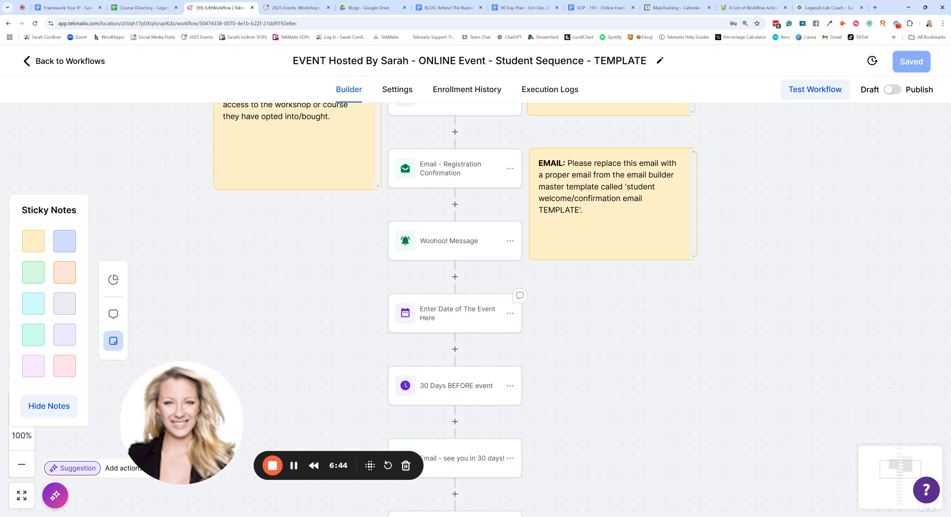
click(436, 310)
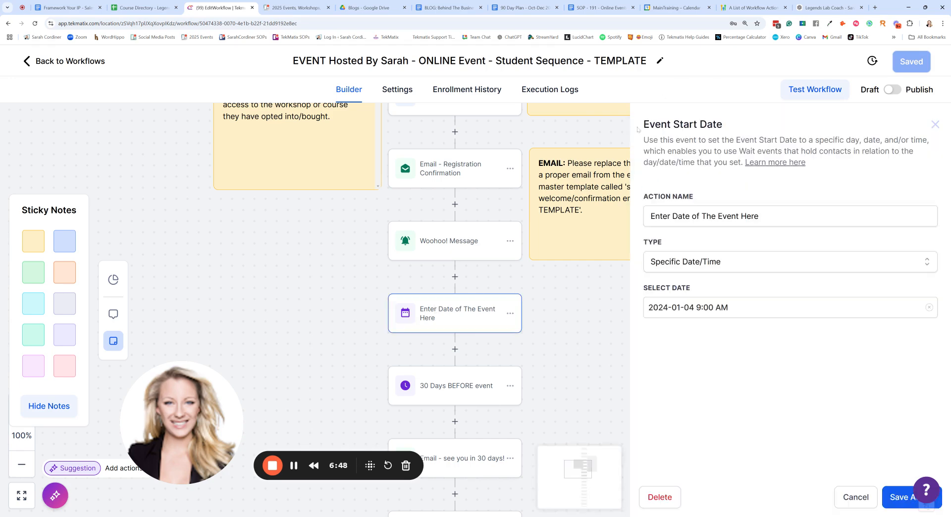
drag(638, 128, 728, 125)
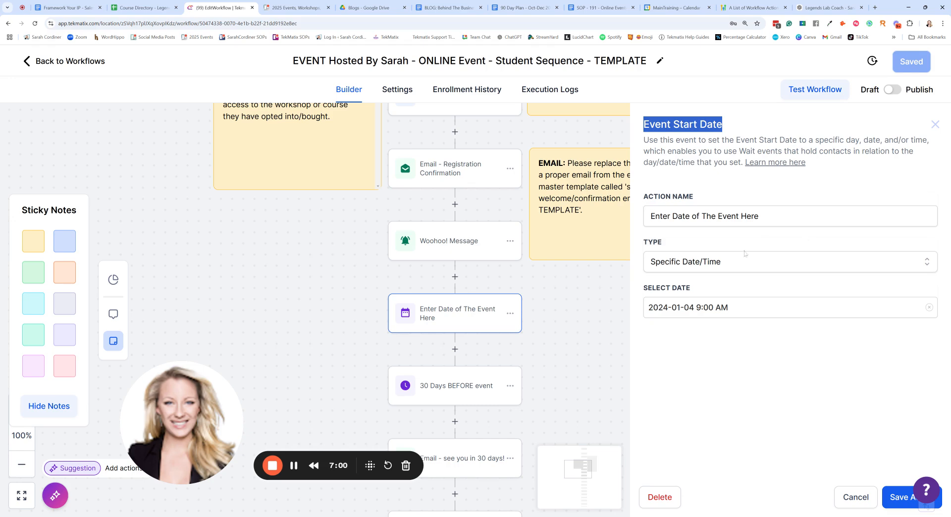
click(855, 497)
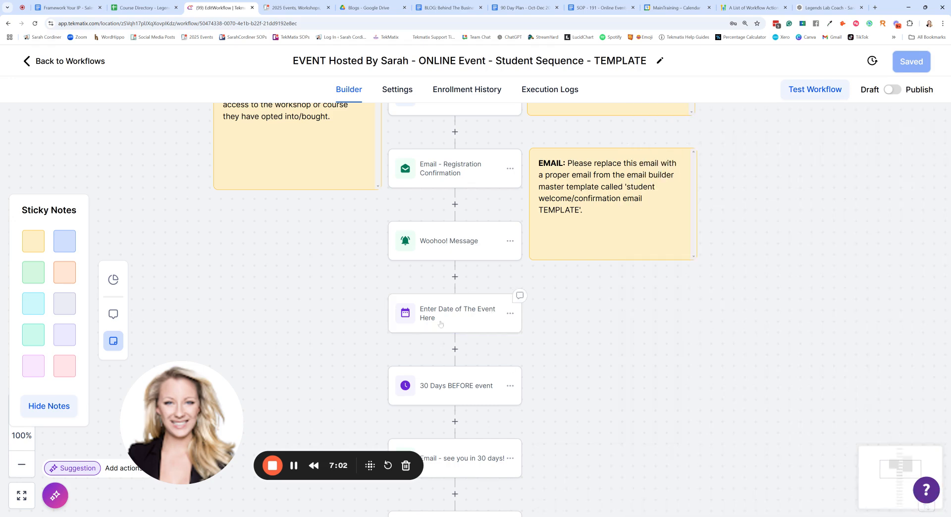
Review the wait timing in the 30 Days BEFORE event action and close it without changes.
scroll(464, 327, down, 3)
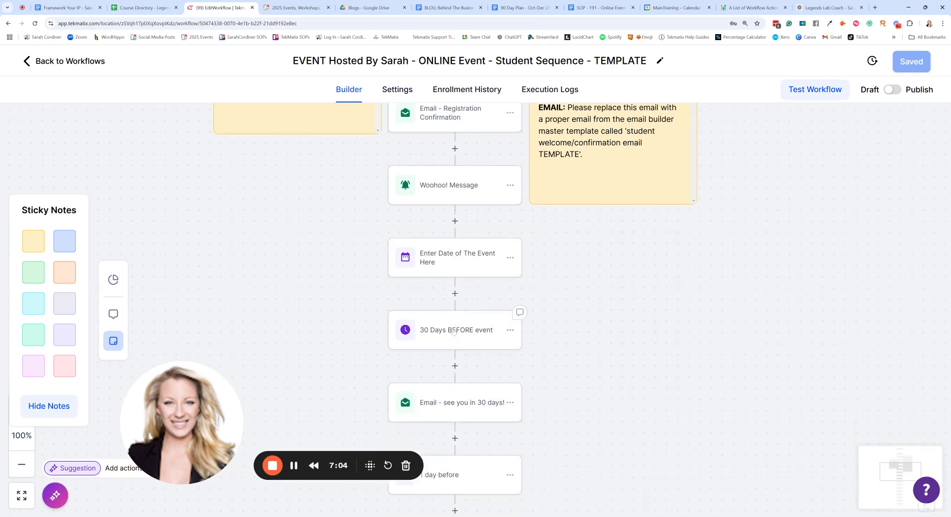
click(453, 330)
drag(523, 125, 495, 125)
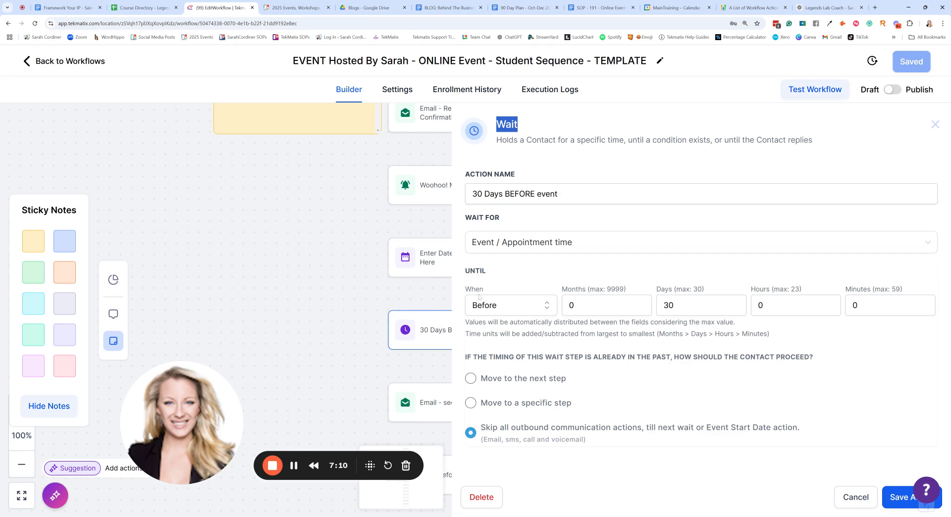
click(854, 505)
Review the Email - see you in 30 days! action and close it without changes.
scroll(515, 381, down, 1)
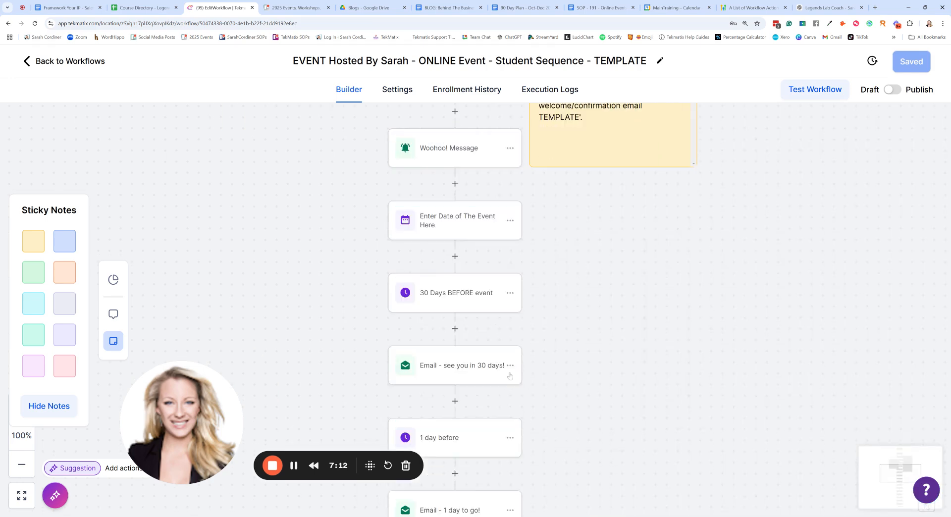
click(448, 362)
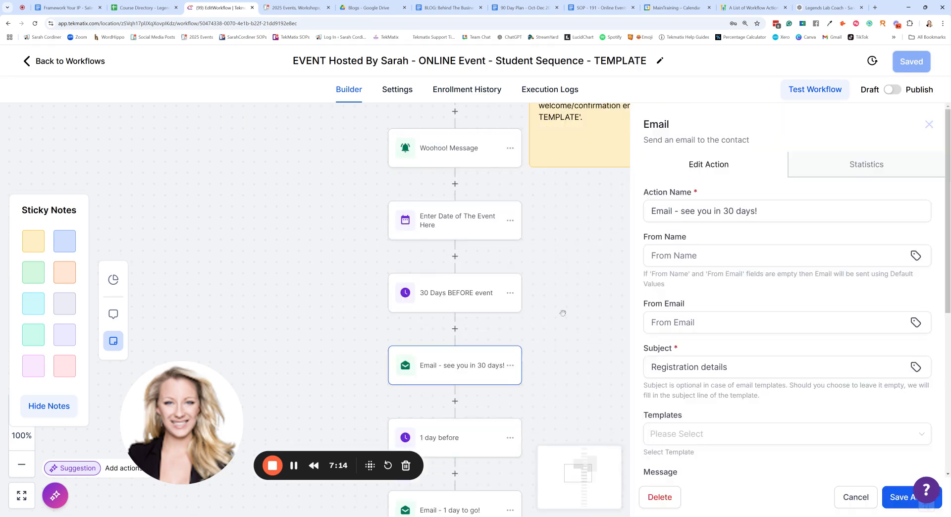
click(928, 124)
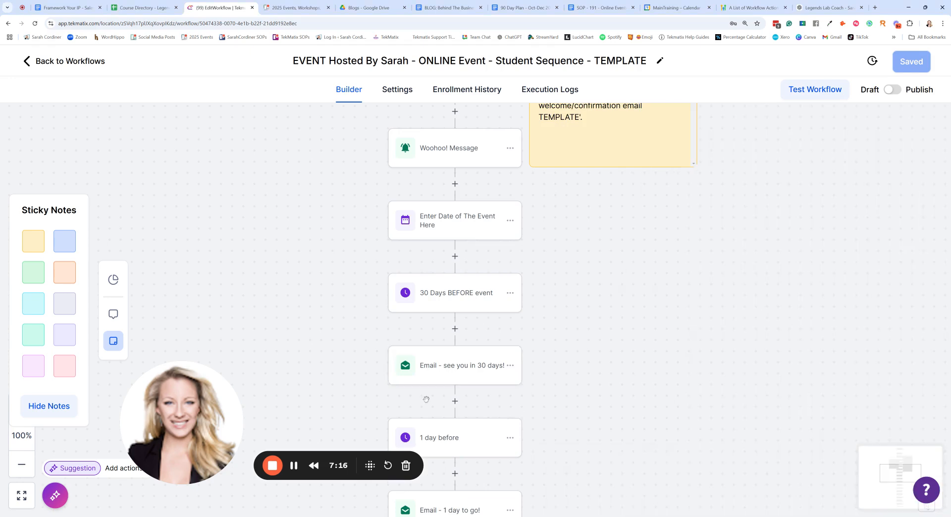
Review the wait timing in the 1 day before action, close it without changes, and look over the neighbouring reminder steps.
scroll(460, 321, down, 2)
scroll(447, 276, down, 1)
scroll(447, 276, down, 1)
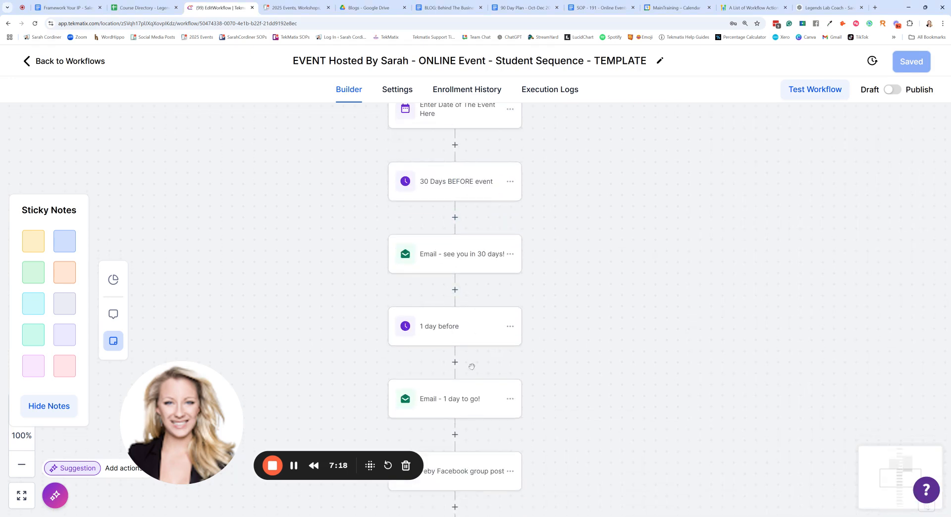
click(453, 323)
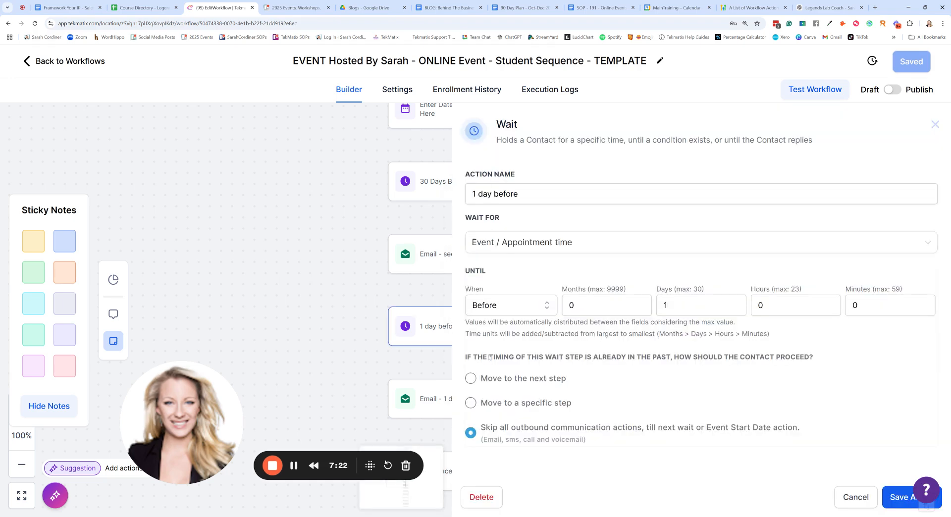
click(840, 495)
scroll(519, 386, down, 2)
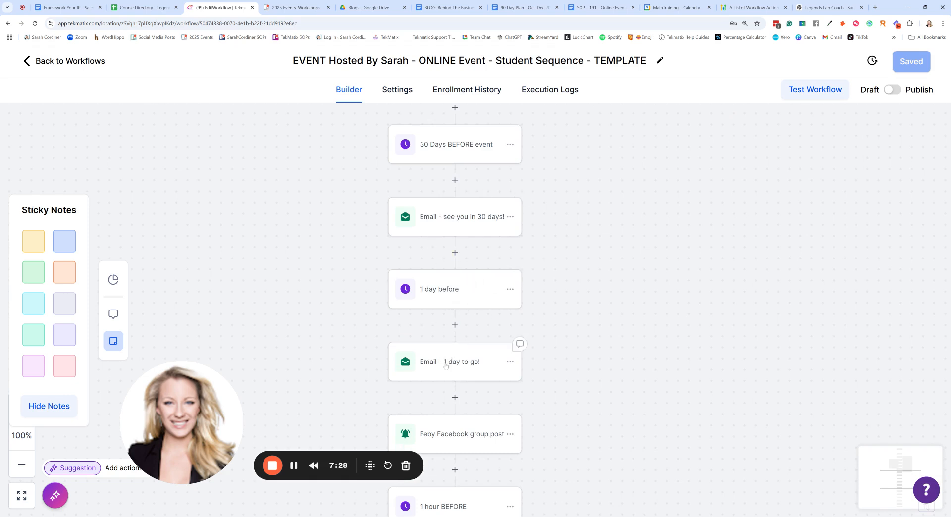
scroll(476, 338, up, 1)
scroll(477, 339, up, 2)
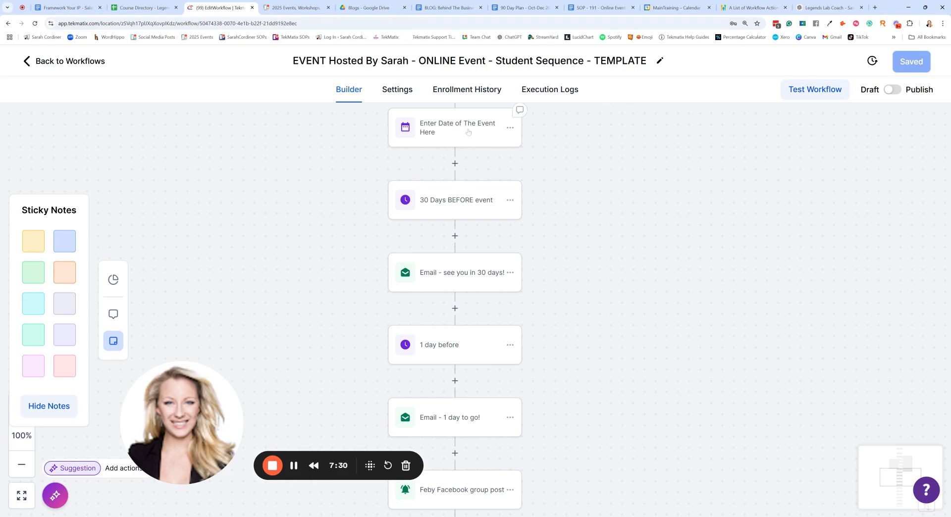
Recheck the wait timing in the 30 Days BEFORE event action and close it without changes.
click(443, 200)
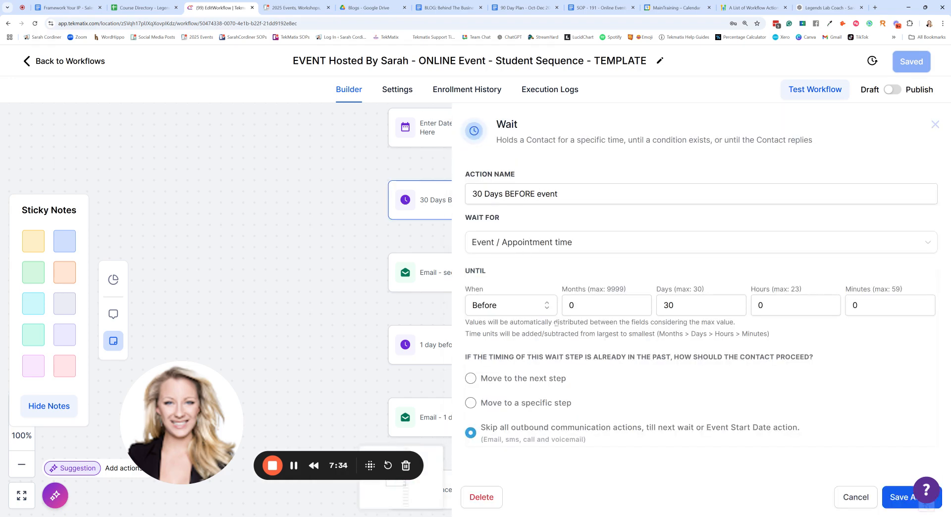
click(864, 492)
scroll(448, 291, down, 2)
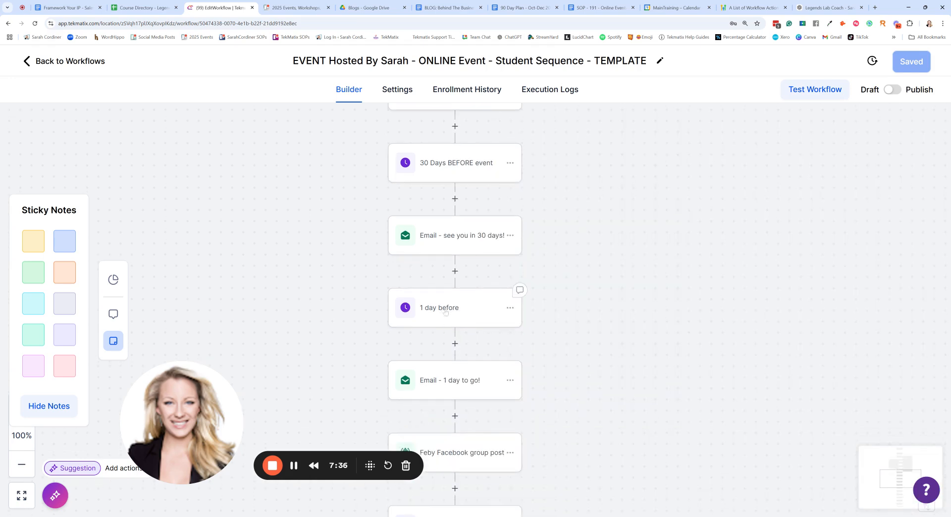
Review the time delay in the Wait - 3 hours action and close it without changes.
scroll(448, 291, down, 7)
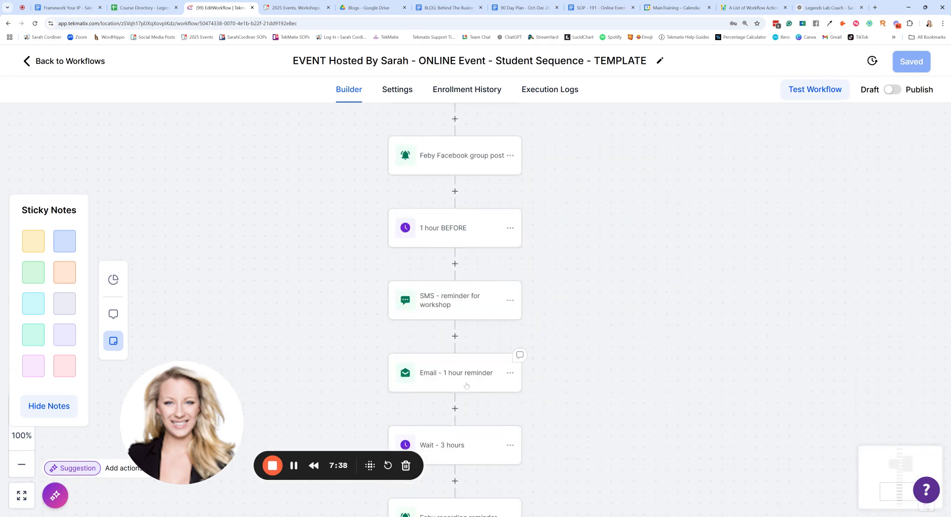
scroll(465, 376, down, 1)
click(461, 317)
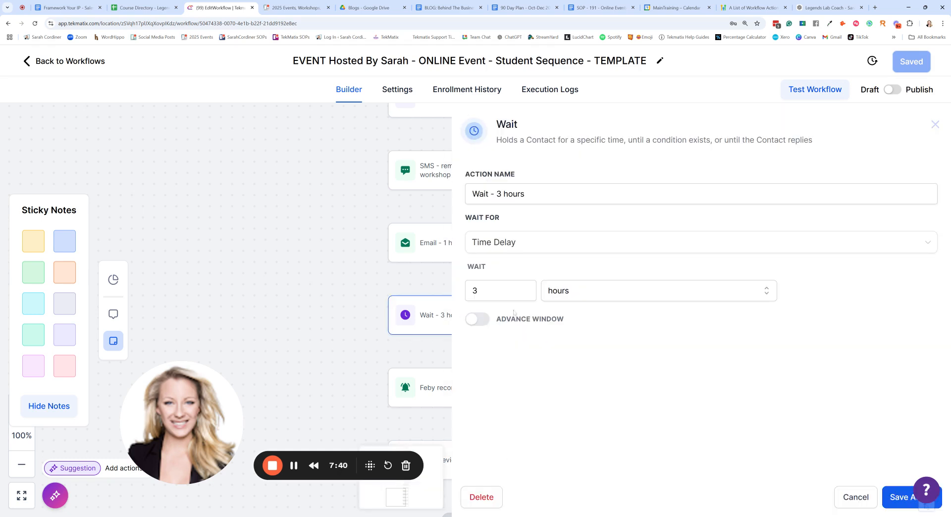
click(850, 496)
Look over the 1 hour BEFORE wait, its SMS and email reminders, and the follow-up steps after them.
scroll(478, 207, up, 1)
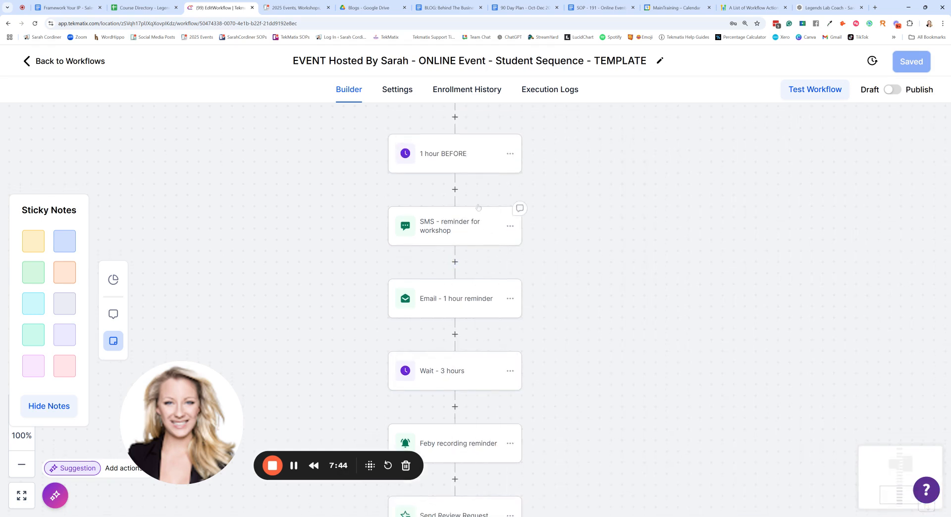
scroll(477, 208, down, 1)
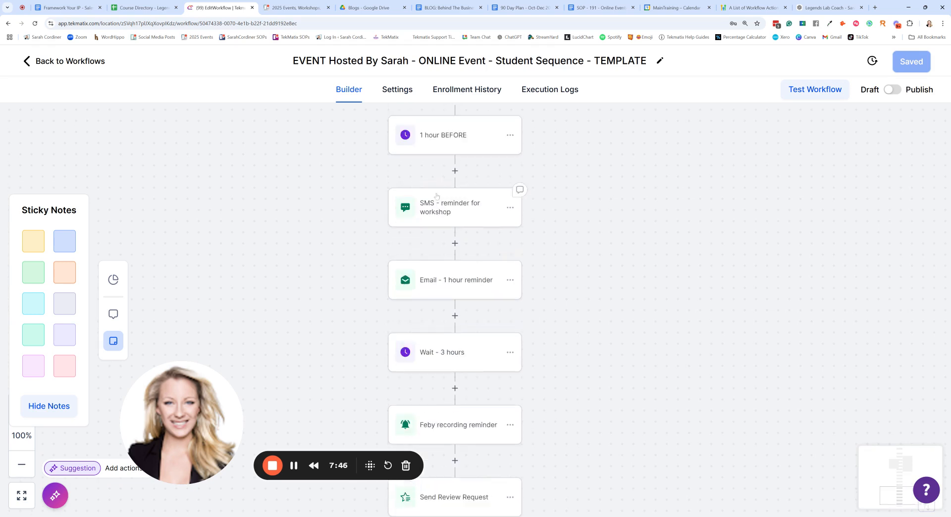
scroll(436, 197, up, 2)
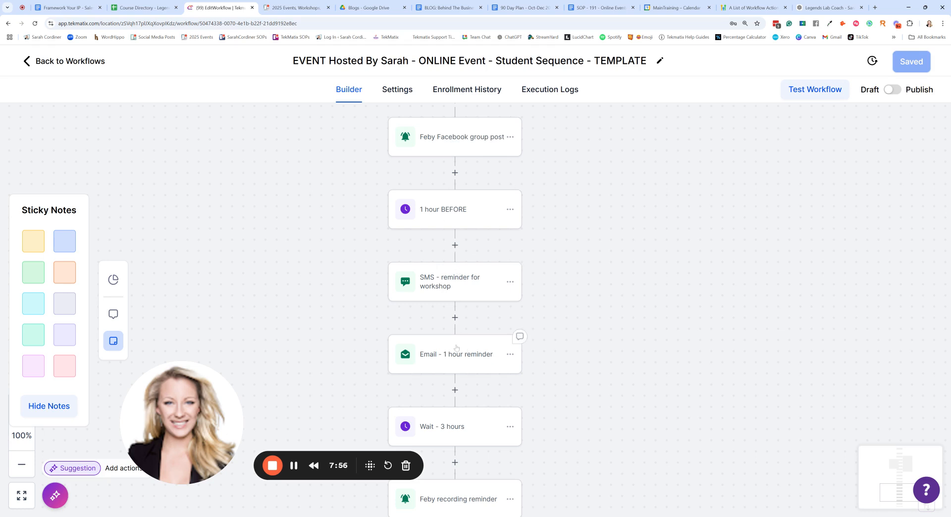
scroll(463, 341, down, 2)
Add a Wait action after Send Review Request at the end of the workflow, waiting for Event / Appointment time.
scroll(460, 303, down, 4)
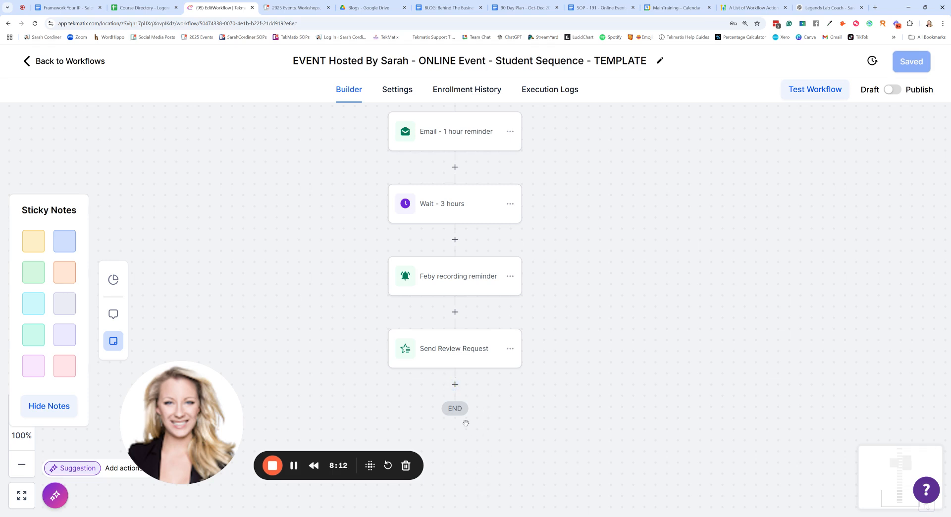
click(454, 384)
text(wait)
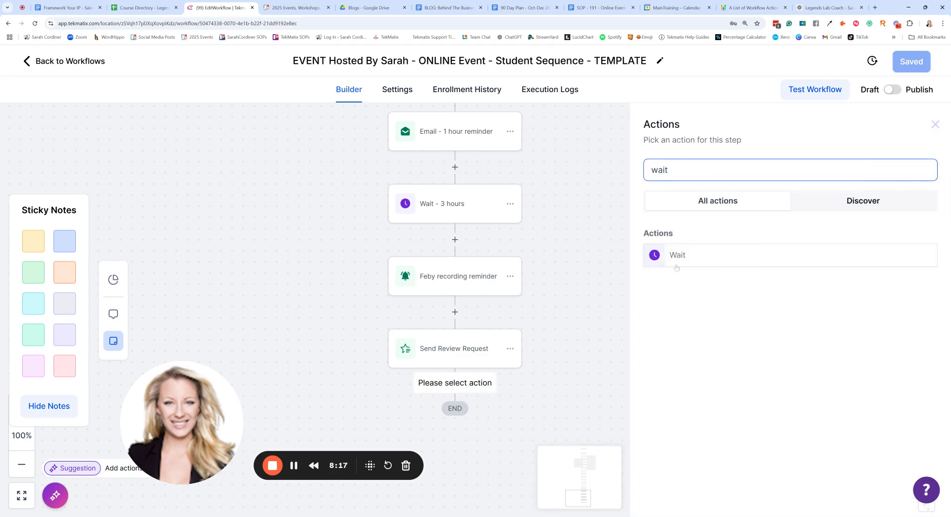
click(691, 255)
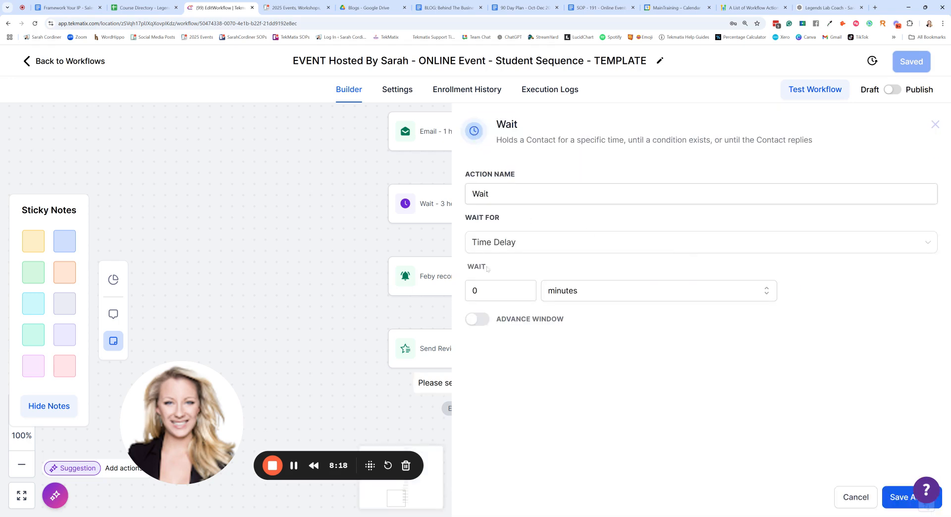
click(503, 247)
click(537, 334)
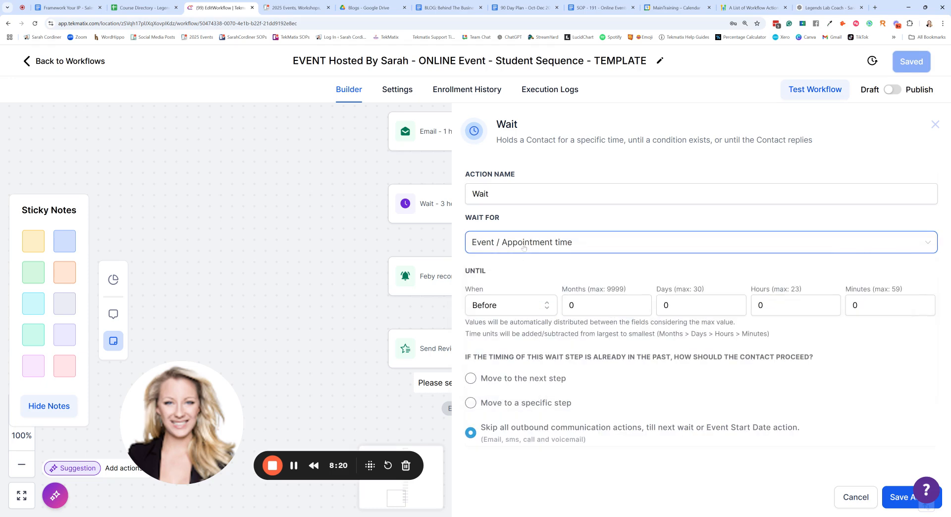
Set the new wait to run until 3 days after the event and save the action.
click(519, 308)
click(490, 328)
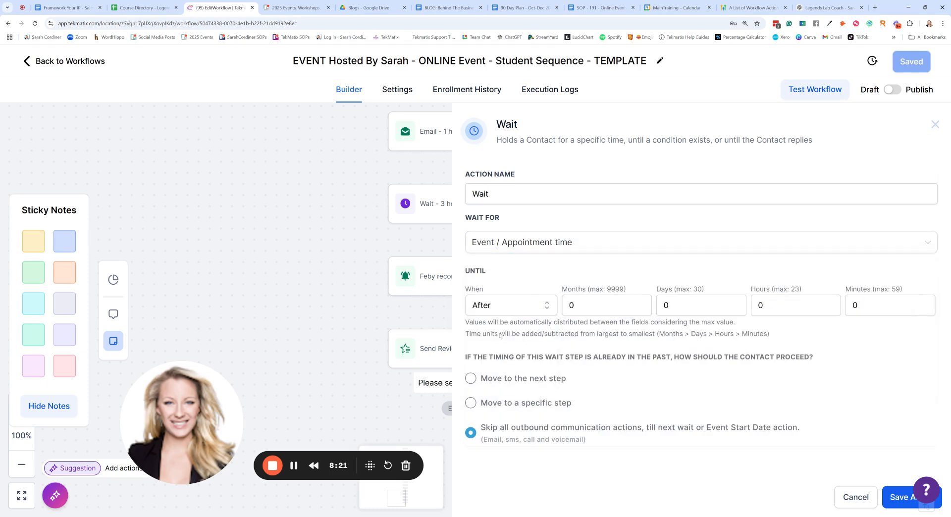
click(728, 305)
key(ctrl+a)
text(3)
click(891, 498)
Rename the new wait action to "Wait 3 days after" and save it.
click(472, 403)
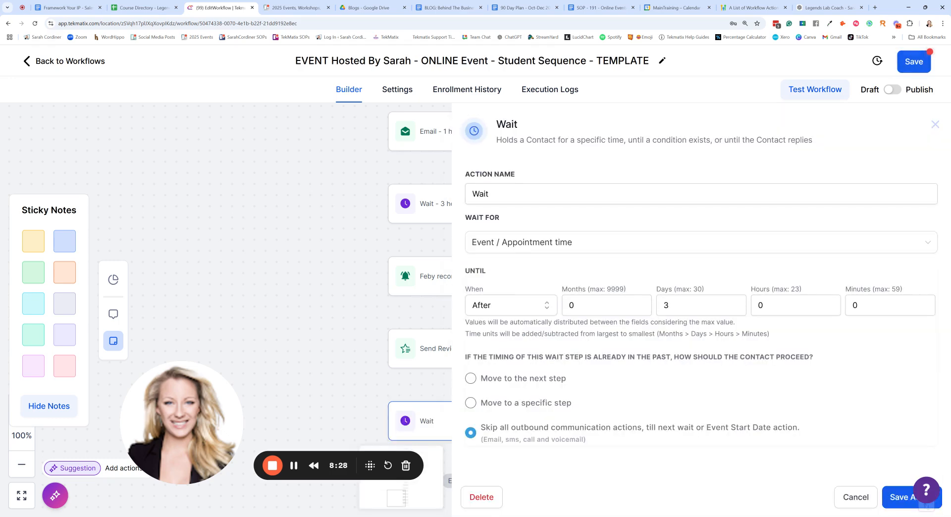
text(3 days after)
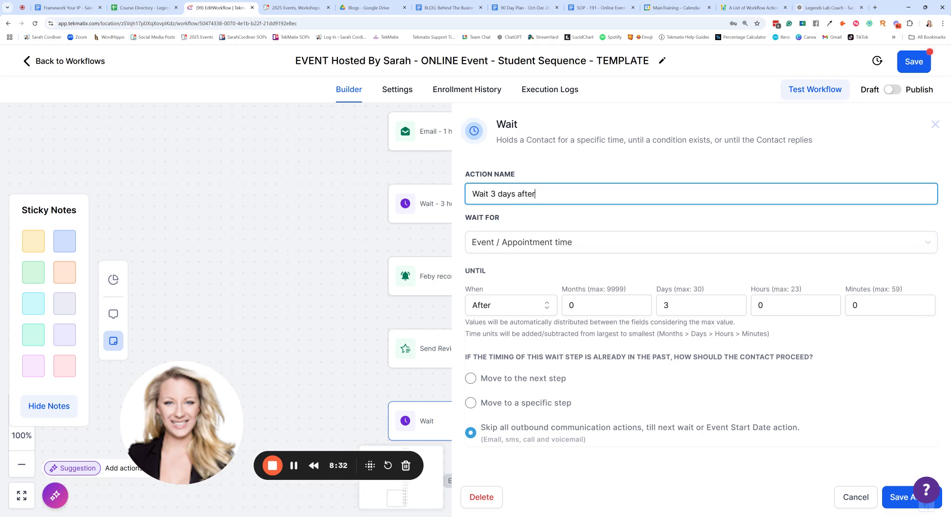
click(947, 476)
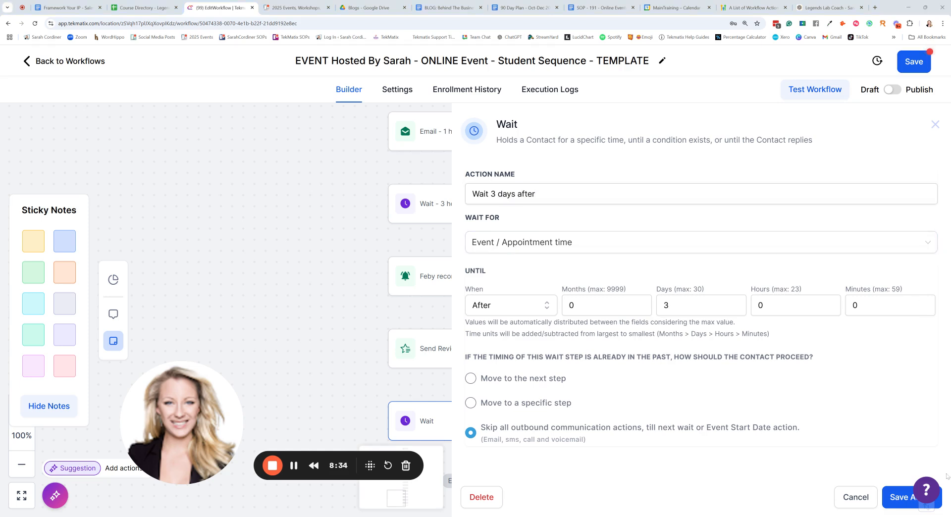
click(934, 496)
scroll(454, 347, down, 2)
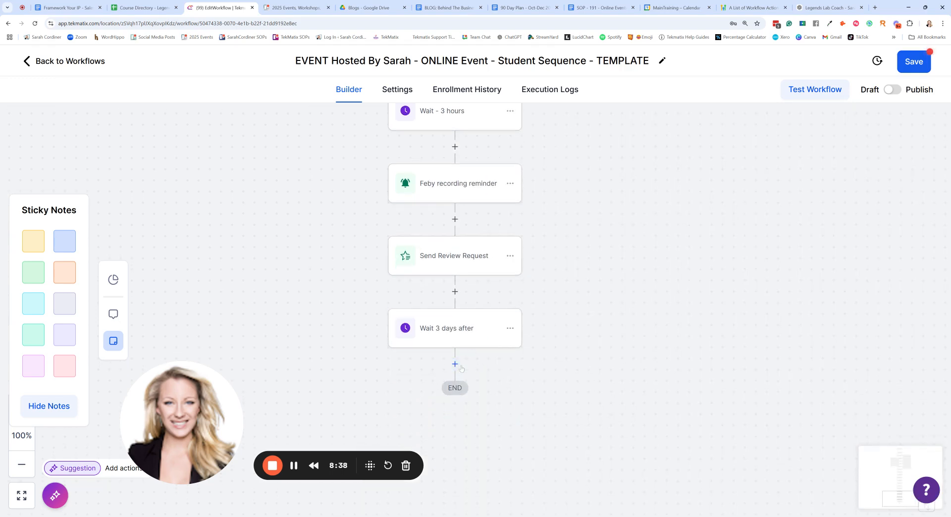
Show the actions available after the Wait 3 days after step, close them without adding one, and save the workflow.
click(455, 364)
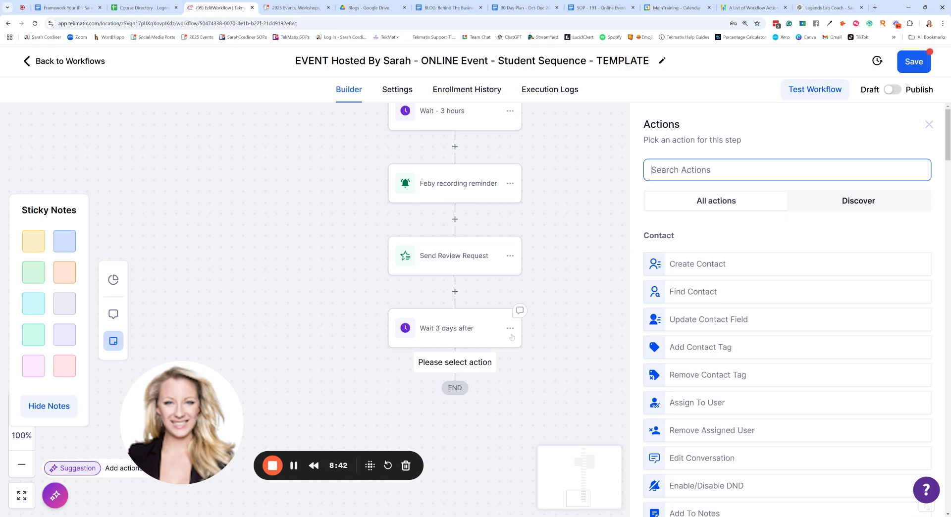
click(928, 124)
click(912, 62)
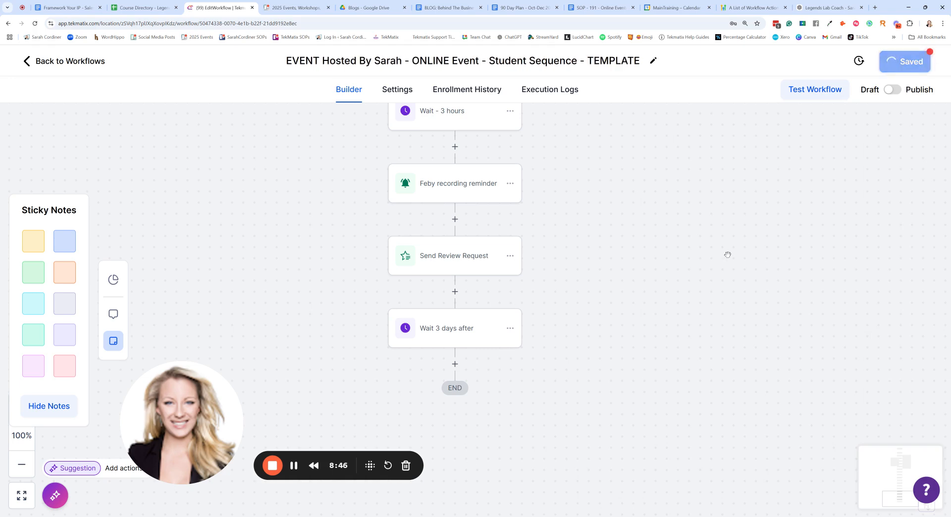
Look back over the sequence from its last wait to the trigger and opening steps.
scroll(686, 252, up, 8)
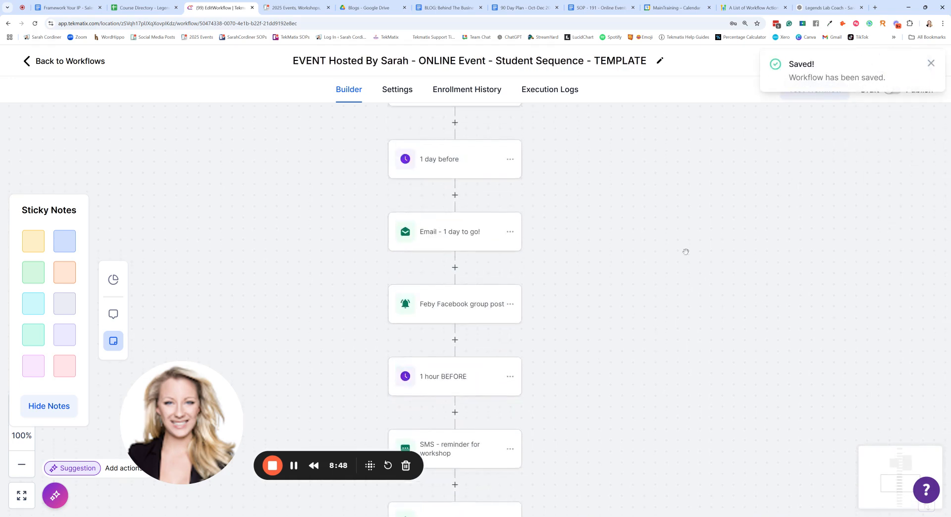
scroll(728, 184, up, 8)
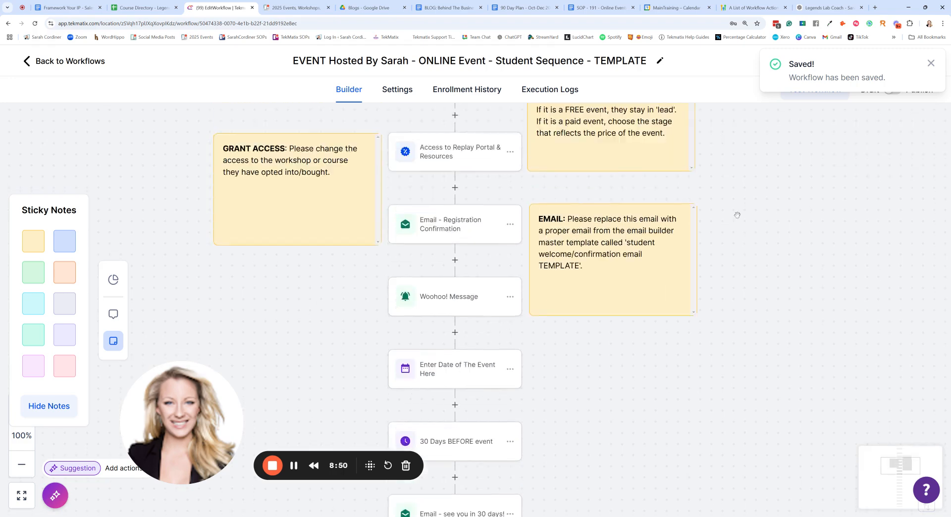
scroll(558, 139, up, 1)
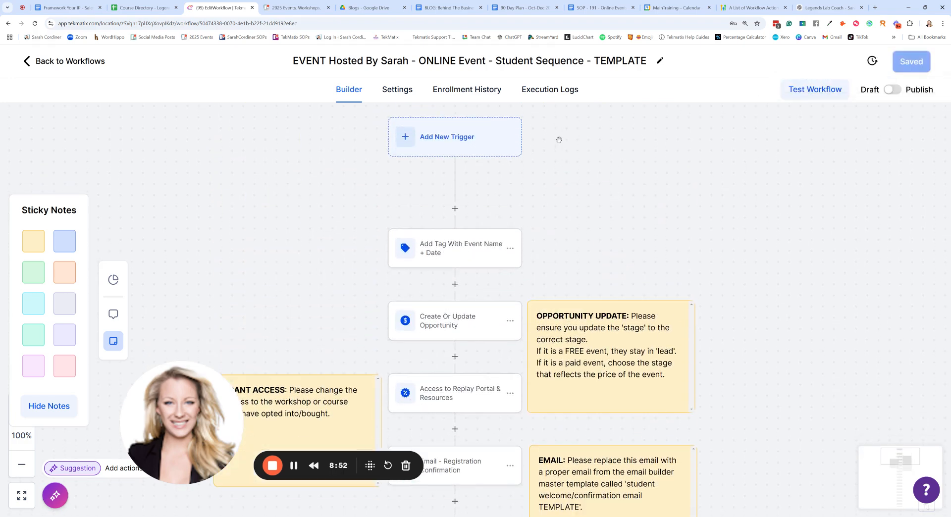